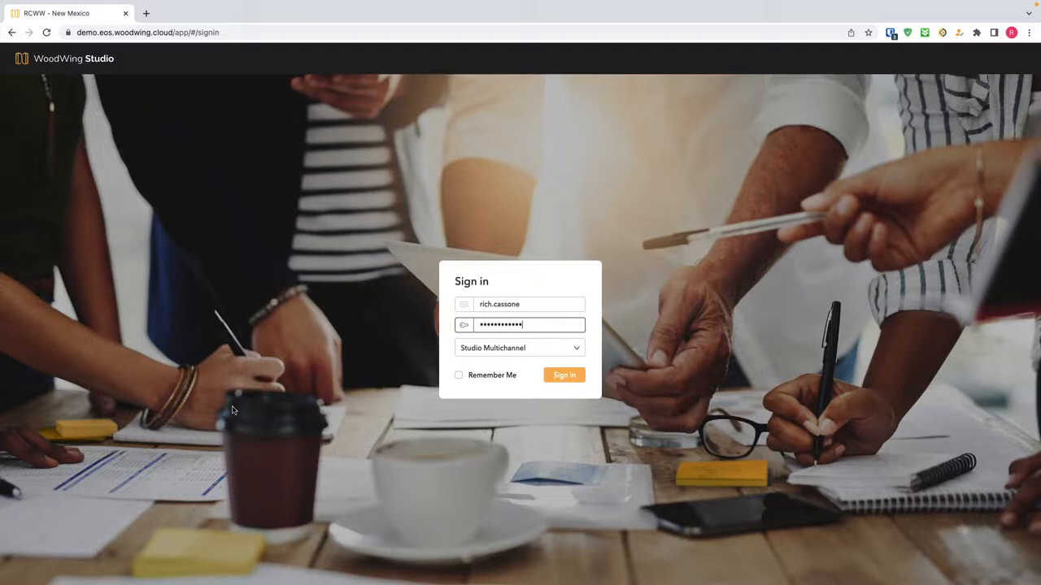
Sign in to the Studio Multichannel server with the entered username and password.
click(565, 376)
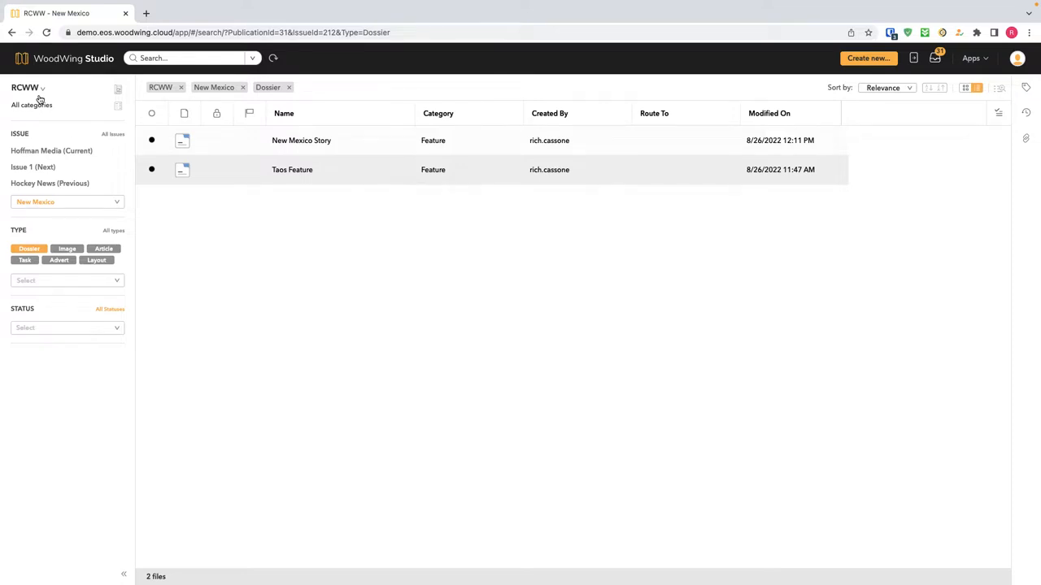
Open the New Mexico Story dossier to list its 11 files.
double_click(182, 141)
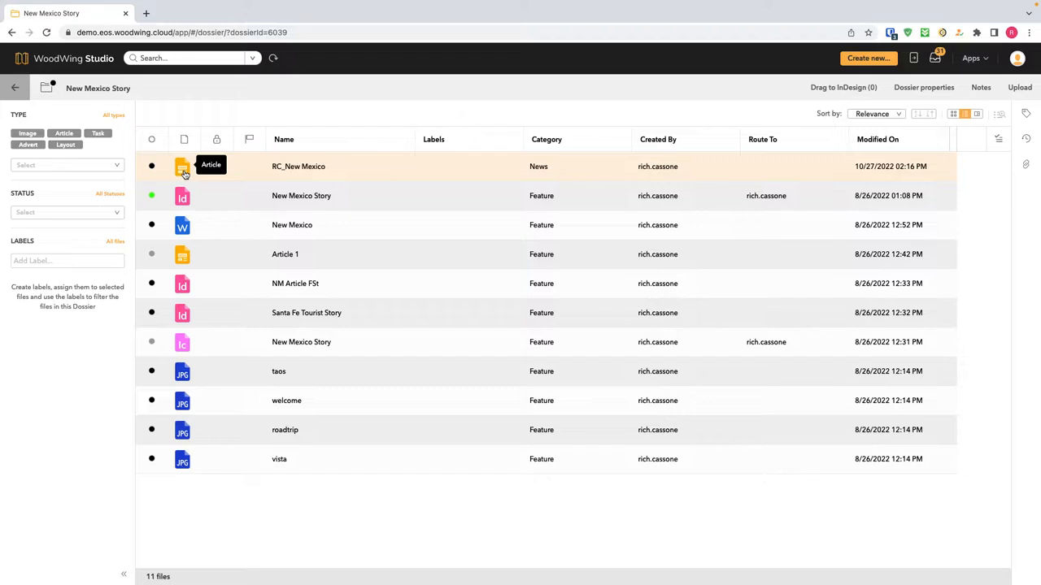
Show the New Mexico Story layout in the Properties panel, keeping status Release to Prod (USA).
click(1026, 115)
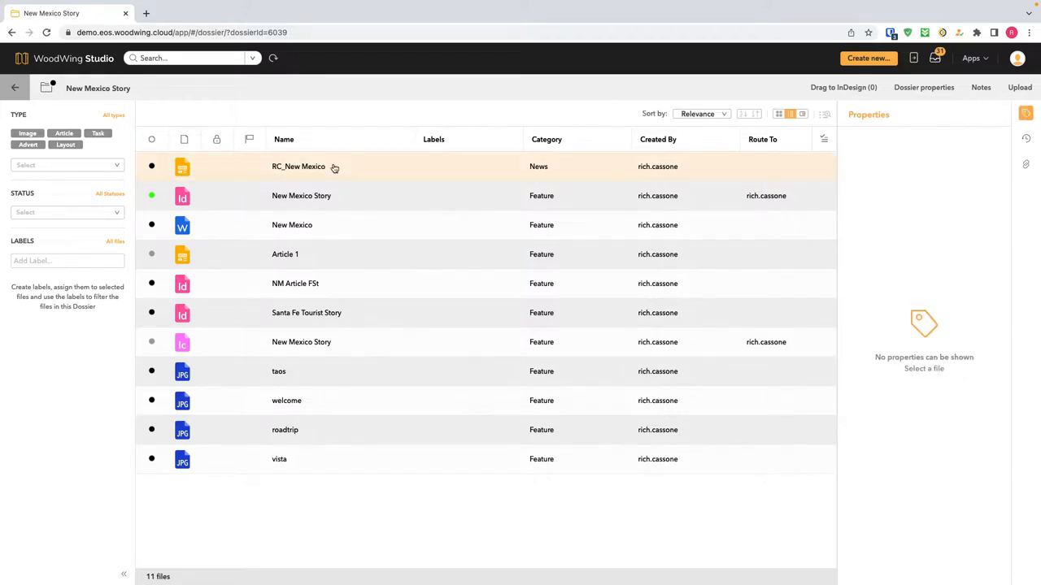
click(257, 197)
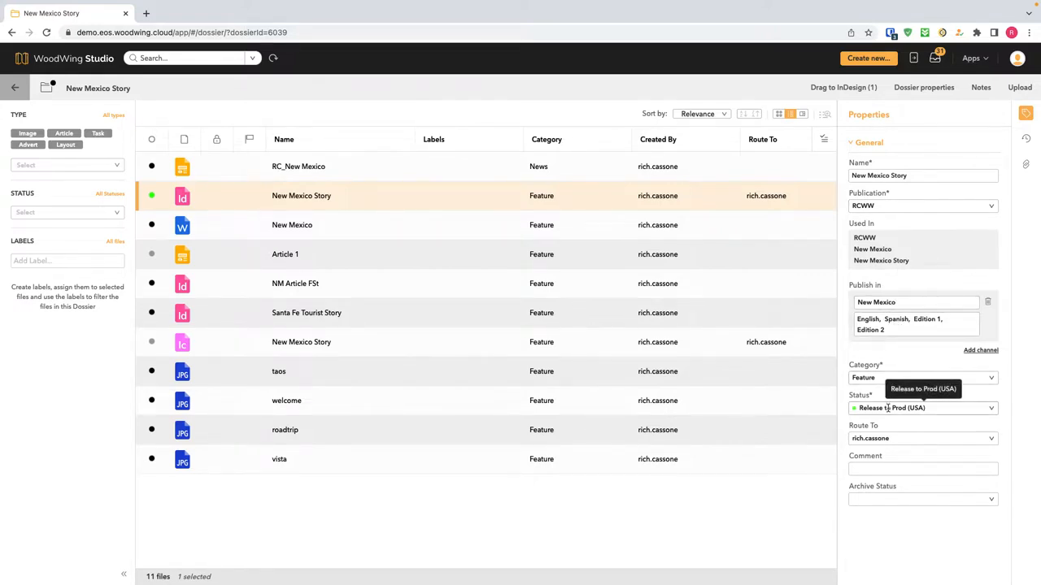
click(989, 404)
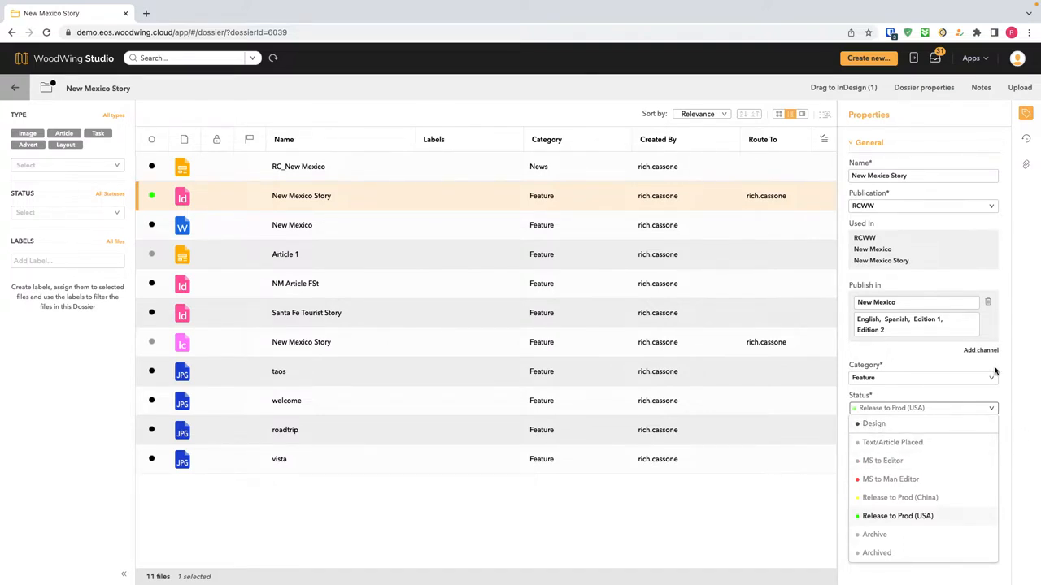
click(988, 406)
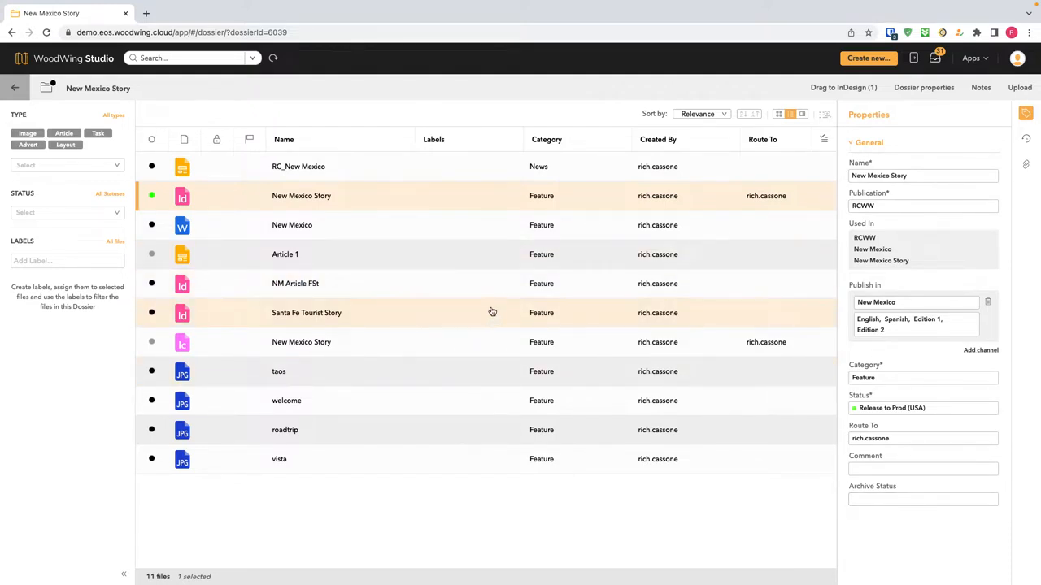
click(990, 406)
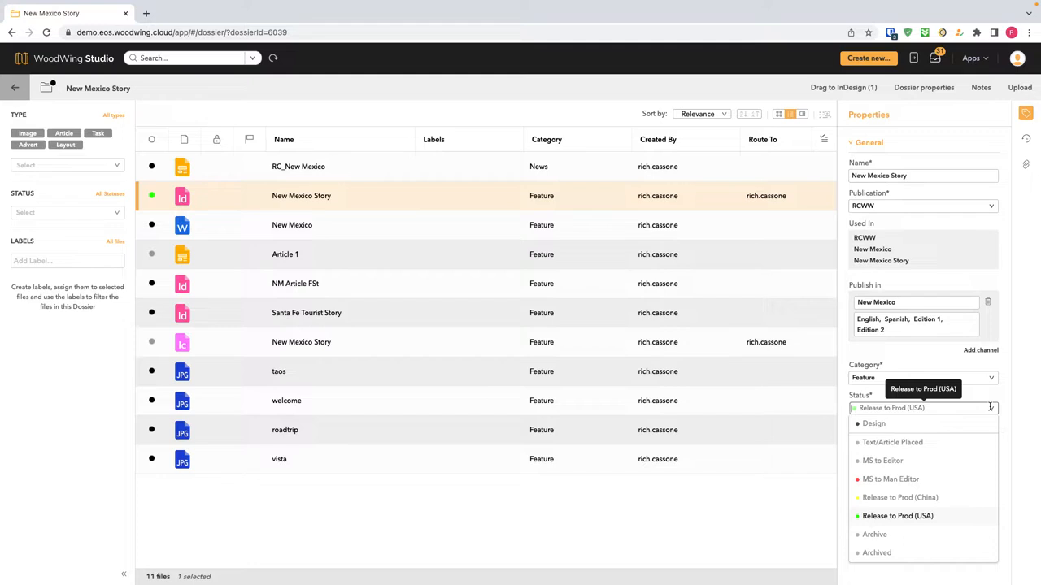
click(184, 346)
click(922, 396)
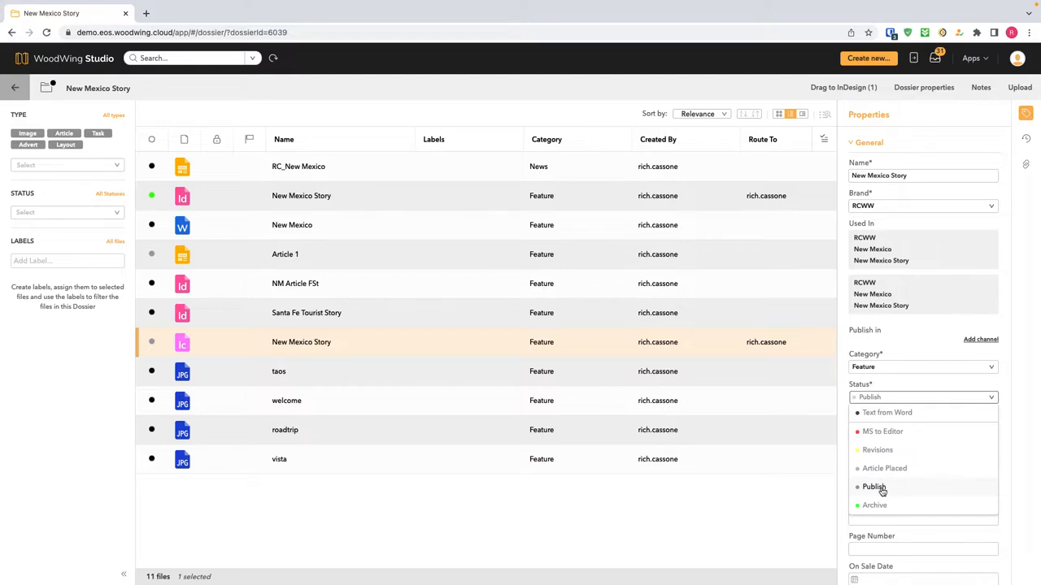
click(211, 397)
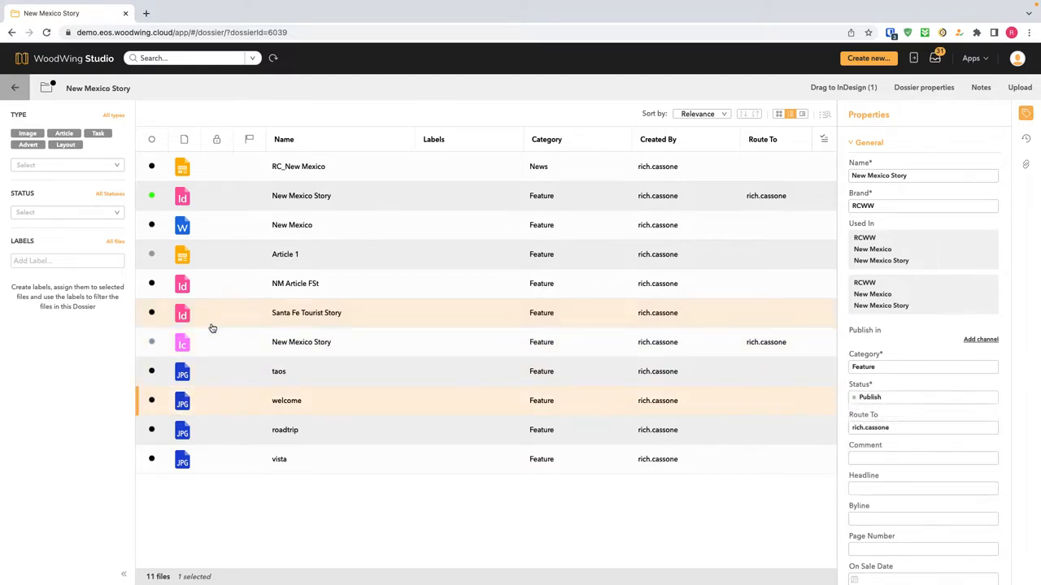
click(223, 237)
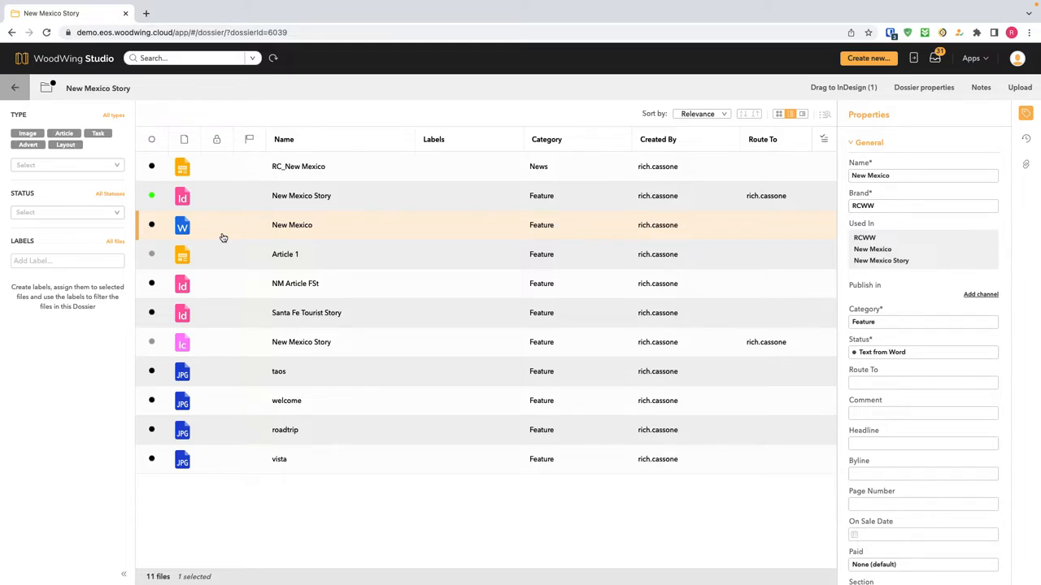
click(187, 204)
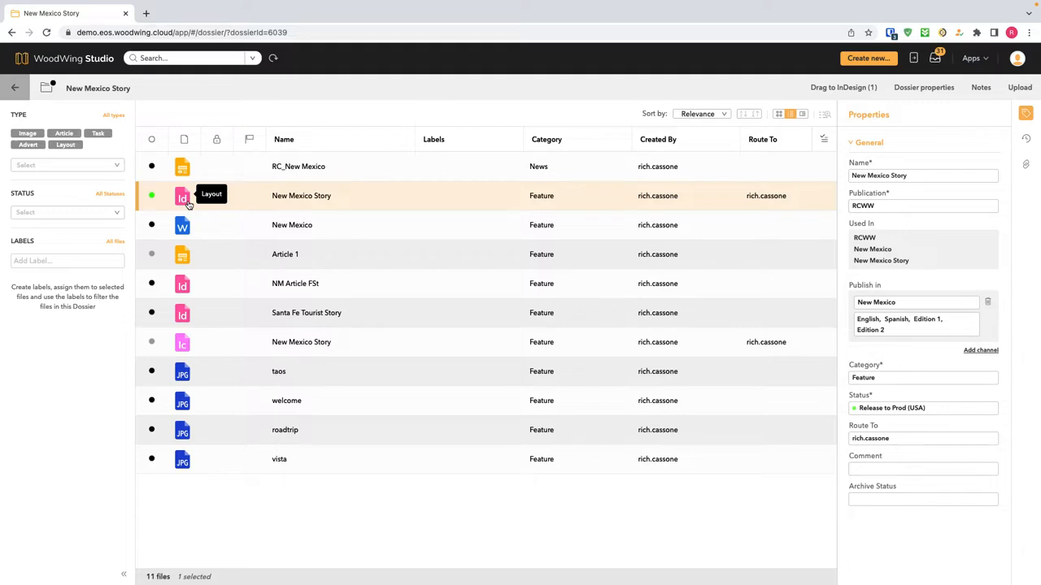
Add a 'Please change this photo' sticky note near the top right of the layout's page.
double_click(187, 204)
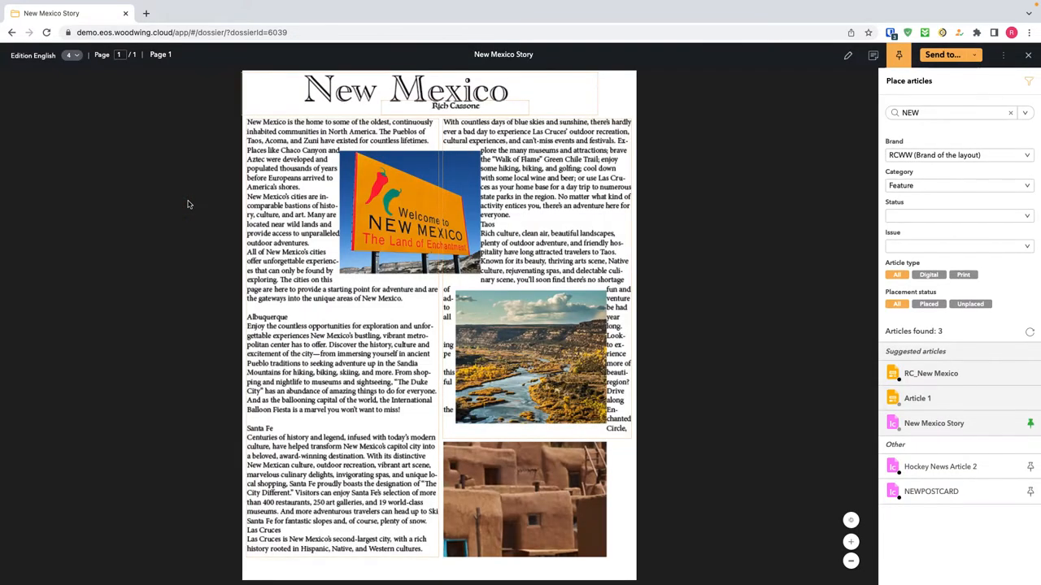
click(876, 58)
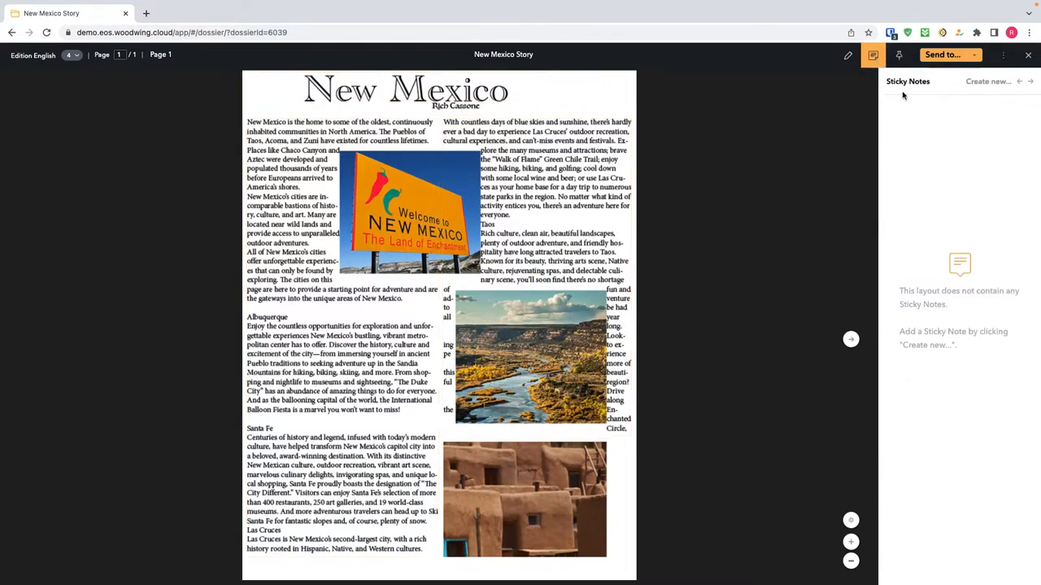
click(983, 87)
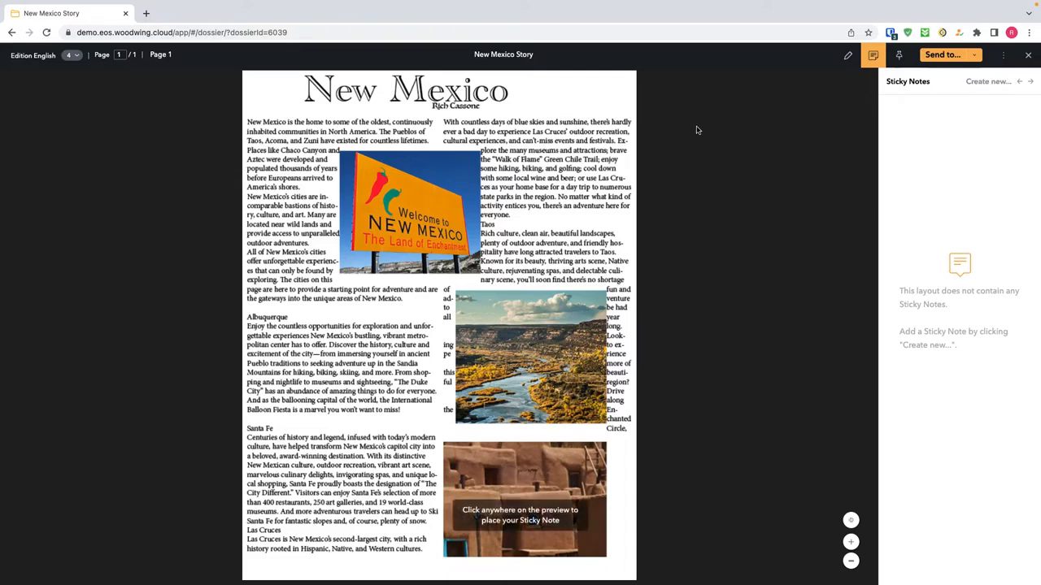
click(615, 220)
text(lease change this p)
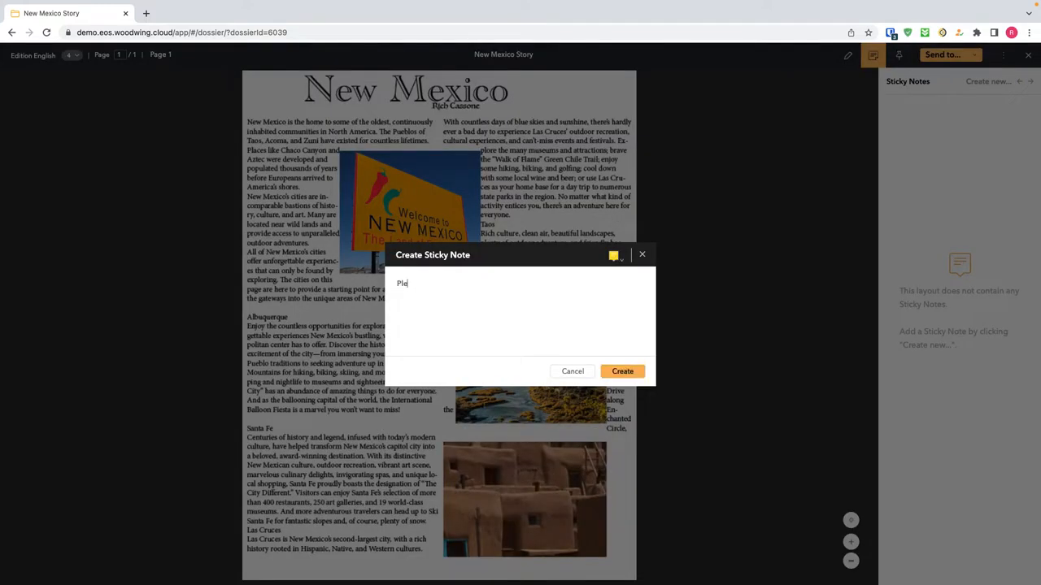
text(hoto)
click(623, 370)
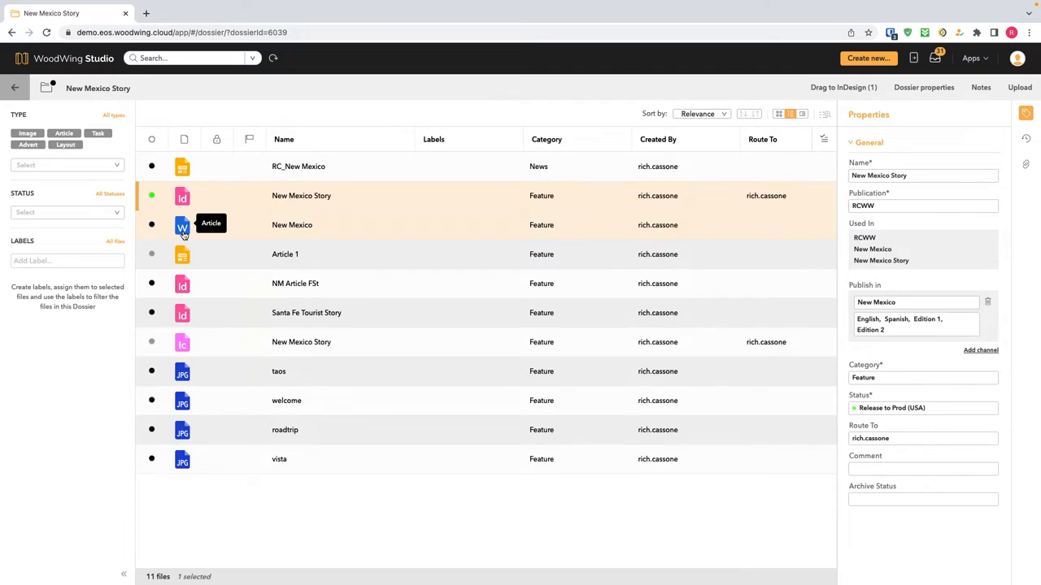
Bring InDesign to the front, hide the Studio file list, and open the WoodWing Studio menu.
key(ctrl+Up)
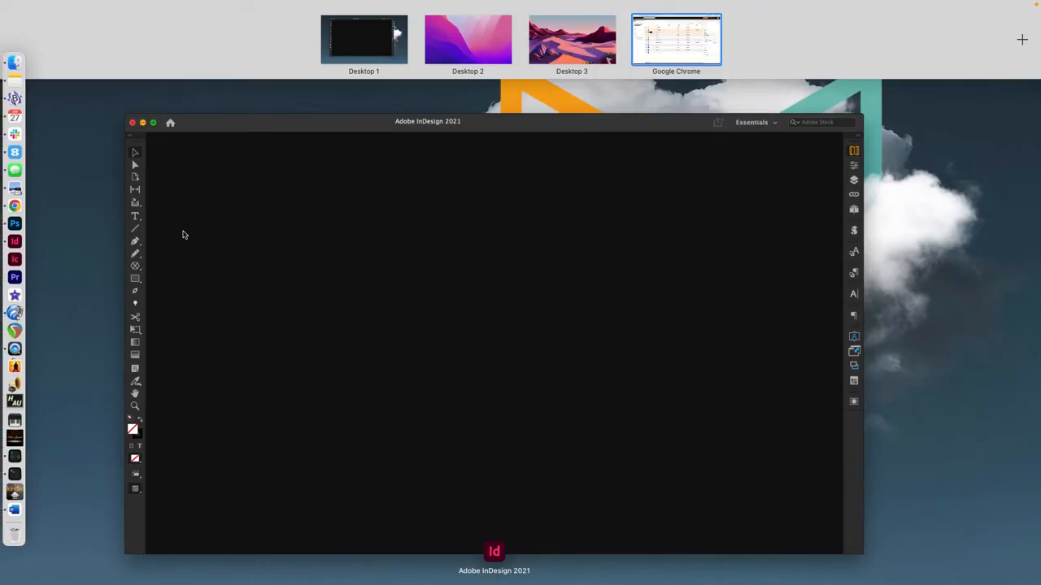
click(246, 232)
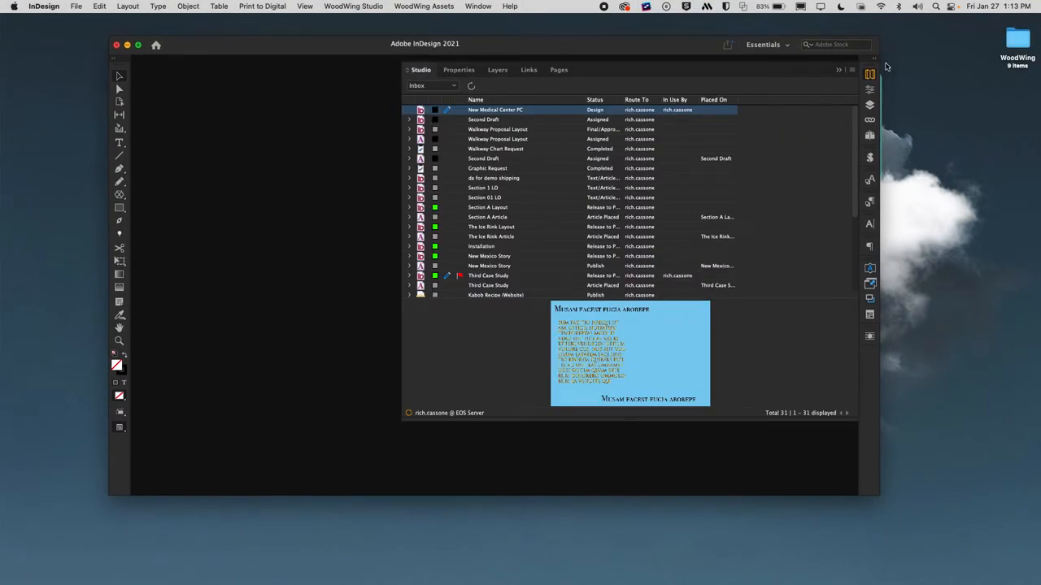
click(869, 75)
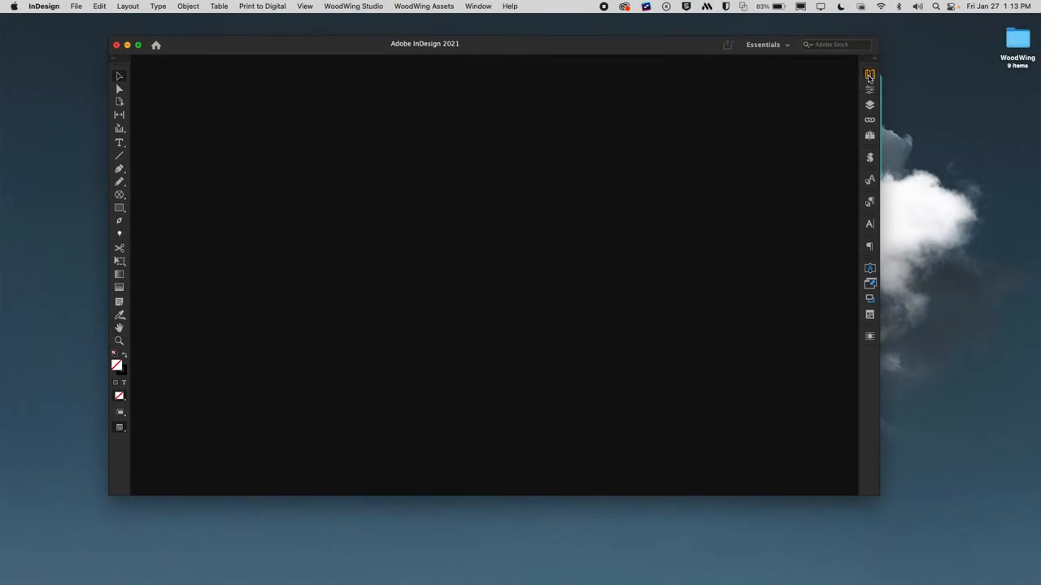
click(362, 4)
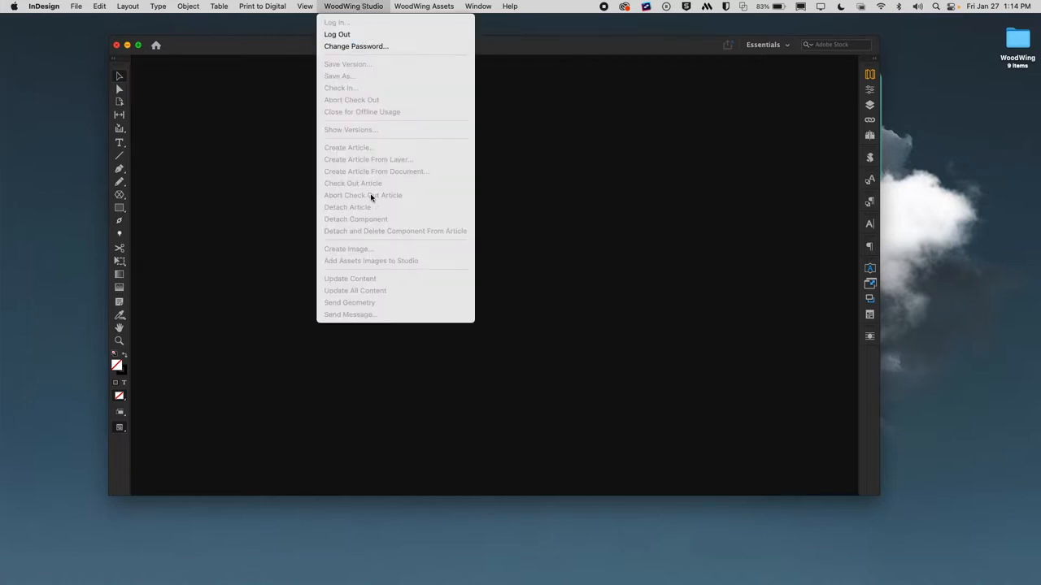
Browse all Studio files filtered to the New Mexico issue and preview the New Mexico Story layout.
click(560, 196)
click(869, 76)
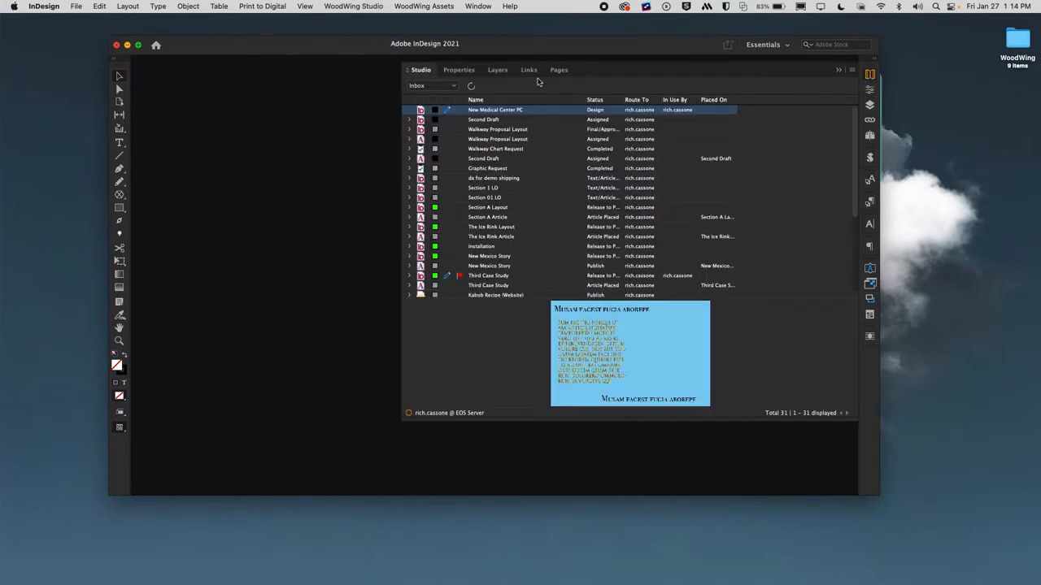
click(453, 87)
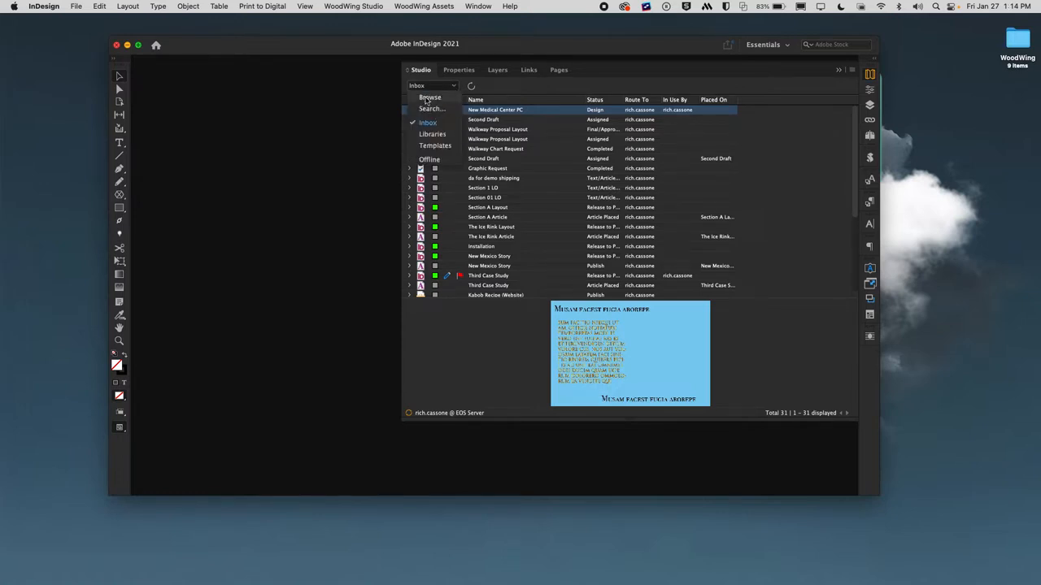
click(428, 97)
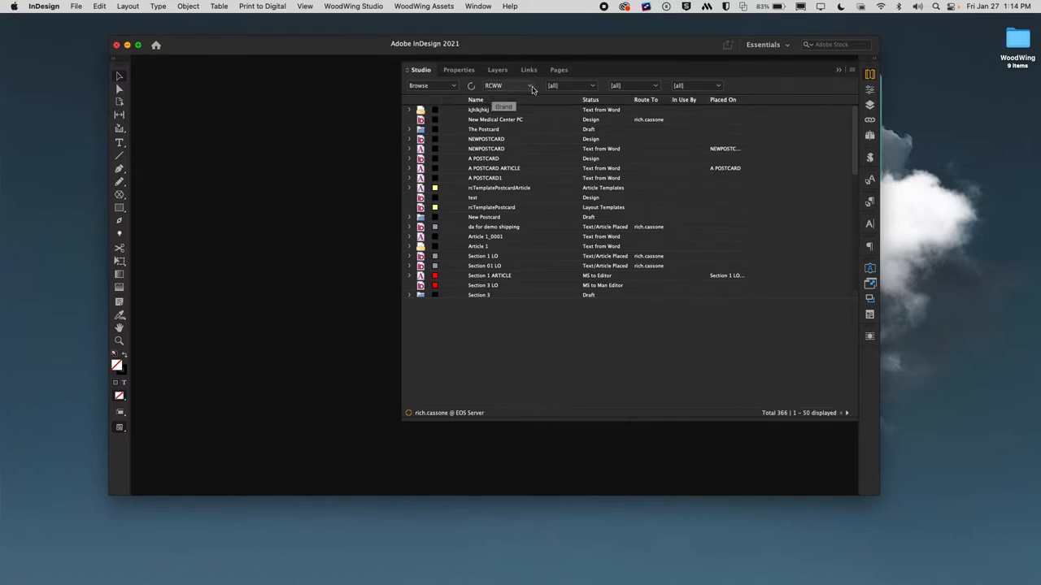
click(593, 89)
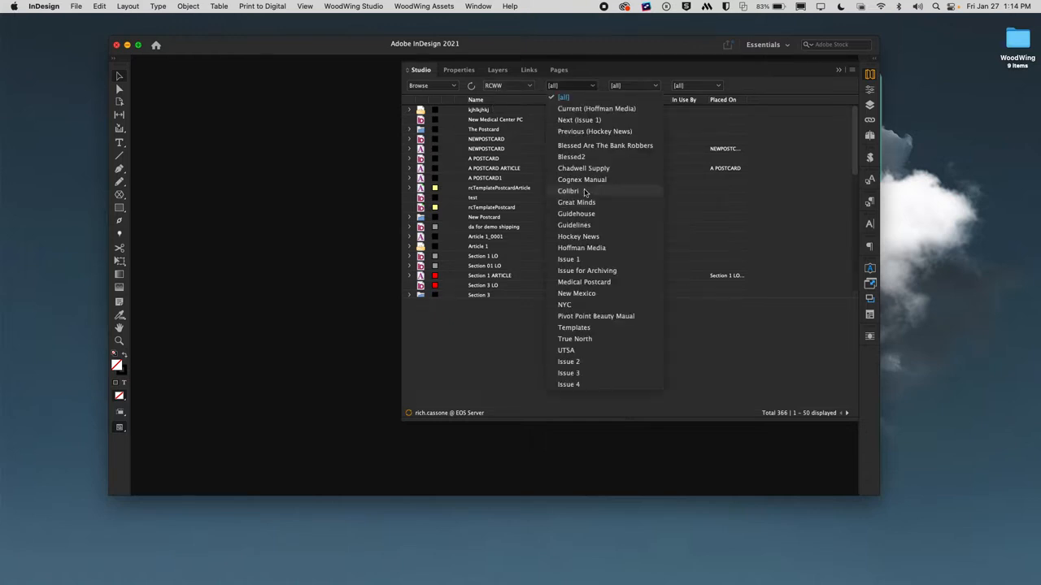
click(580, 295)
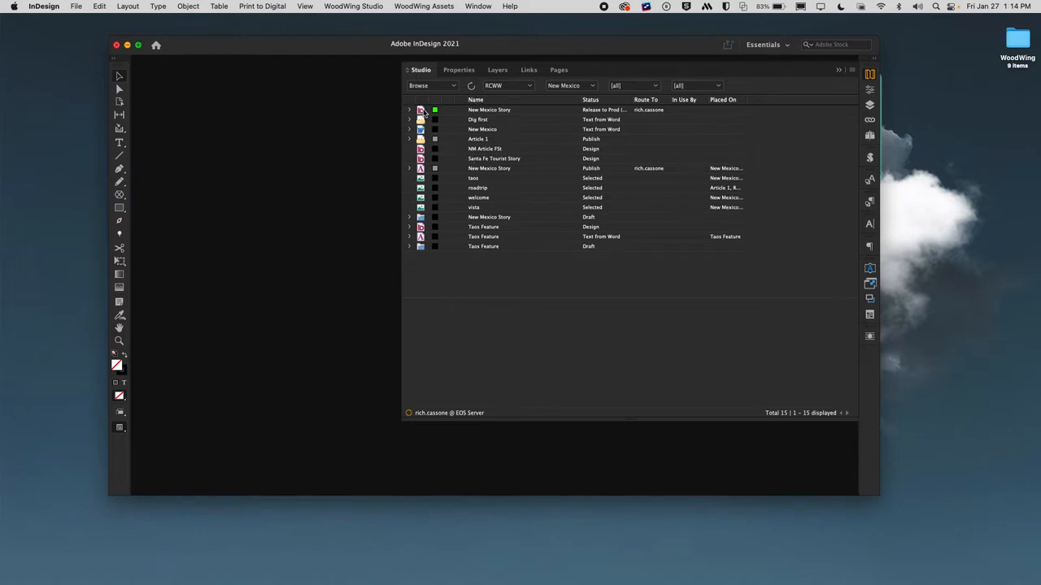
click(423, 113)
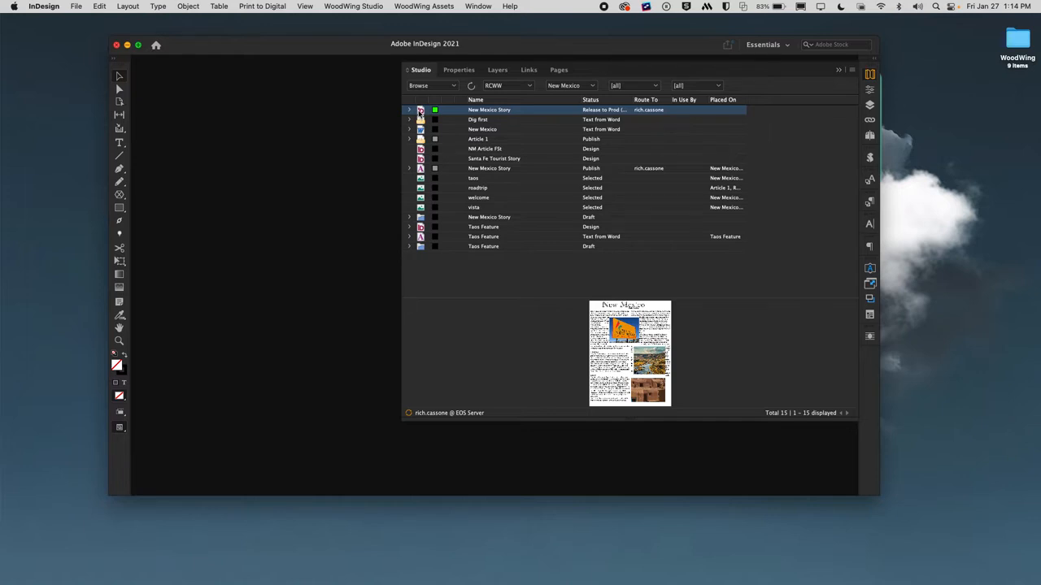
Open New Mexico Story.indd for editing, showing its 'Please change this photo' note.
double_click(420, 111)
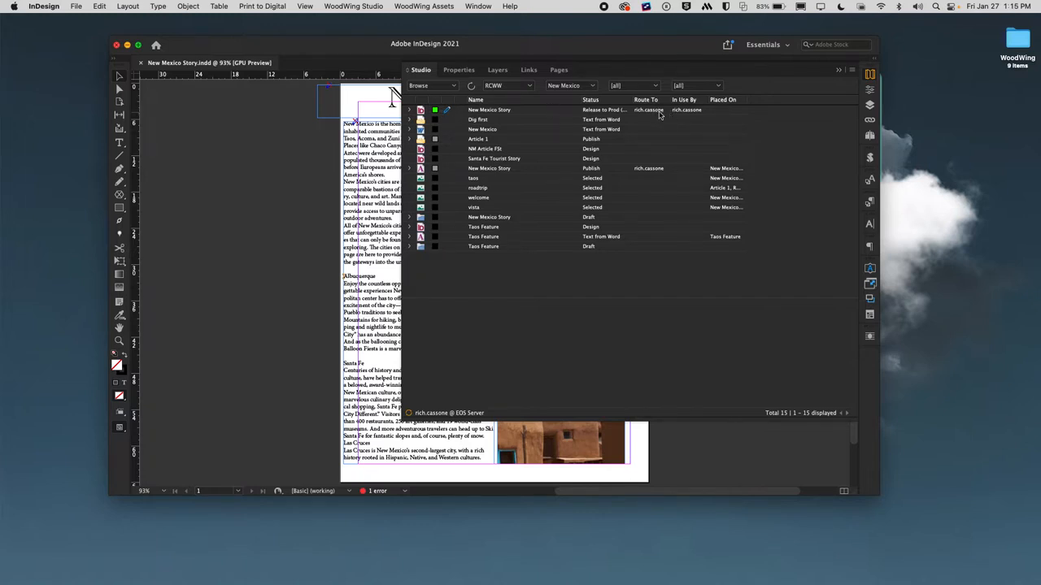
key(ctrl+Up)
key(ctrl+Right)
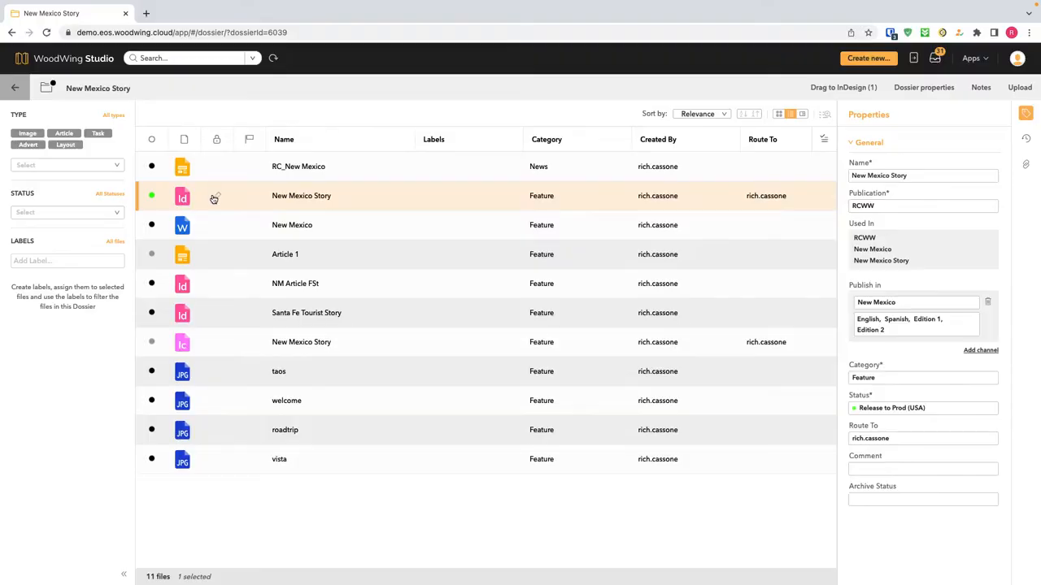
mouse_move(214, 203)
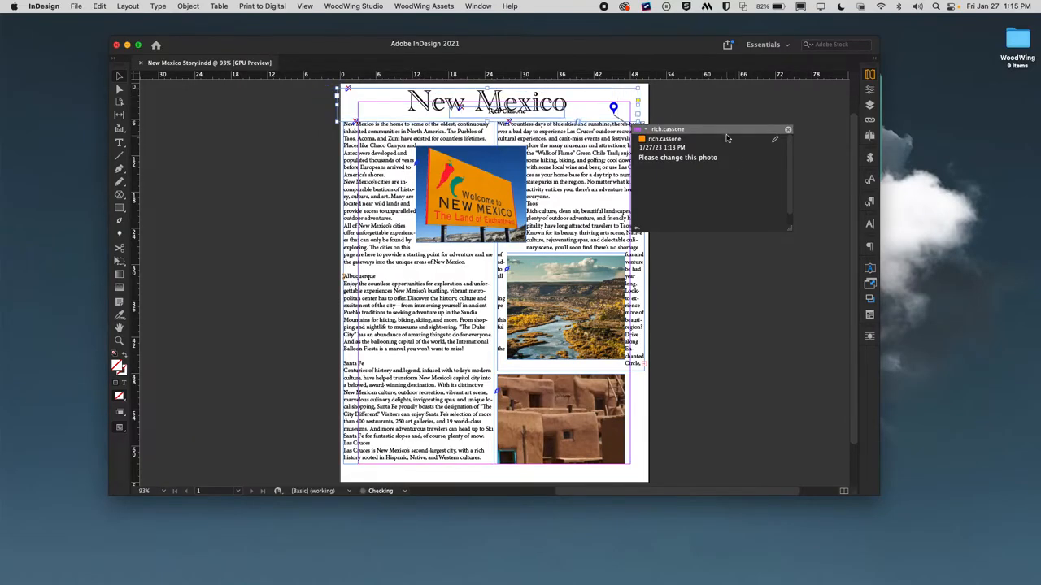
Move the photo note aside and check the layout in with status Release to Prod (China).
drag(730, 134, 804, 156)
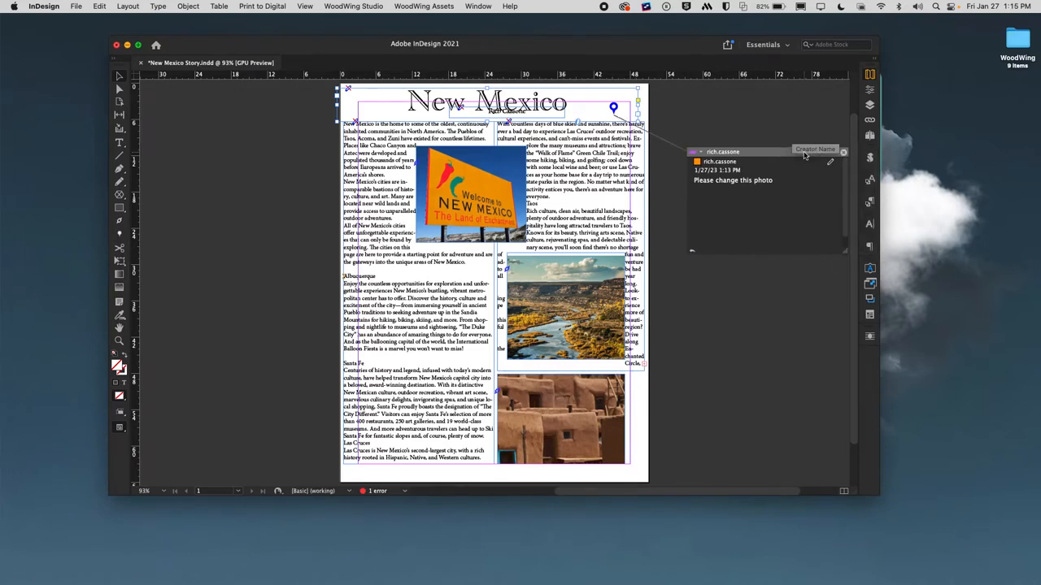
click(368, 6)
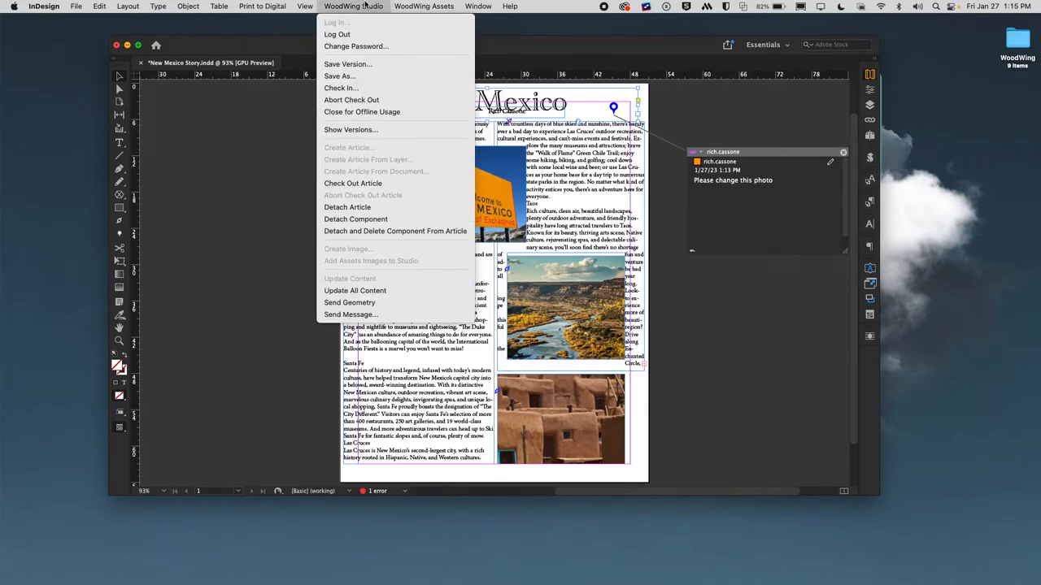
click(370, 88)
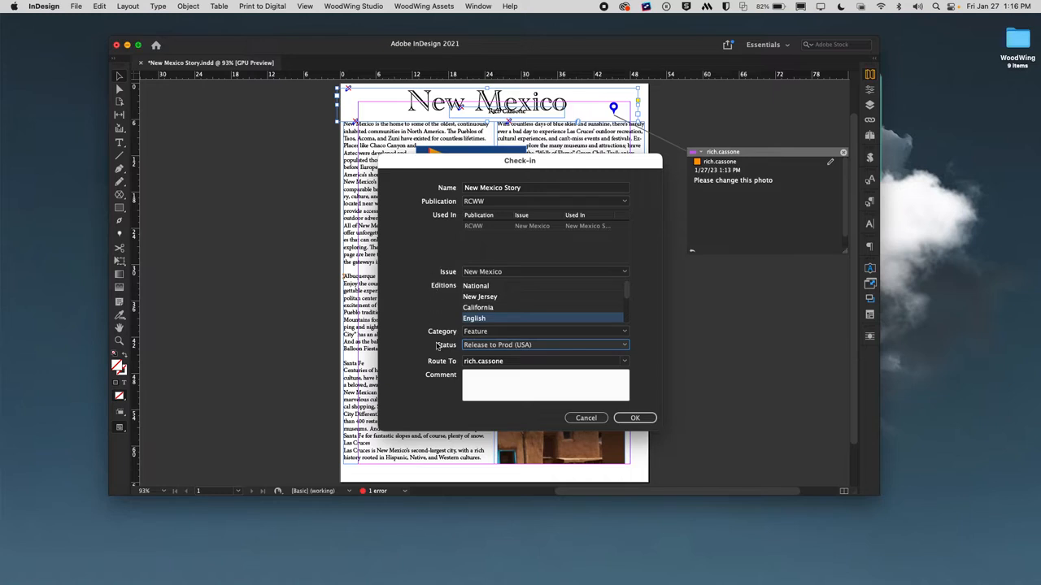
click(544, 346)
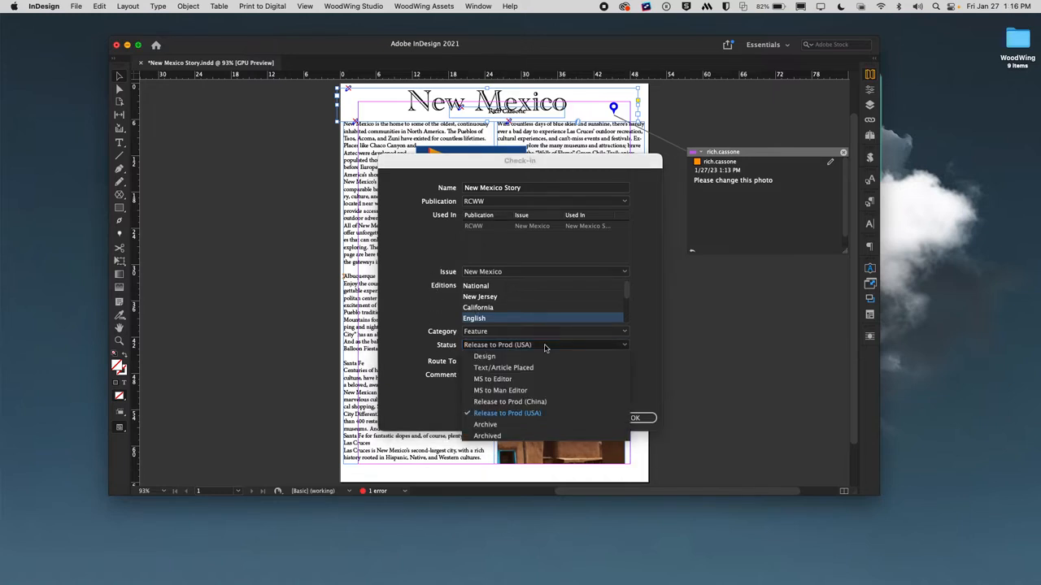
click(522, 404)
click(634, 419)
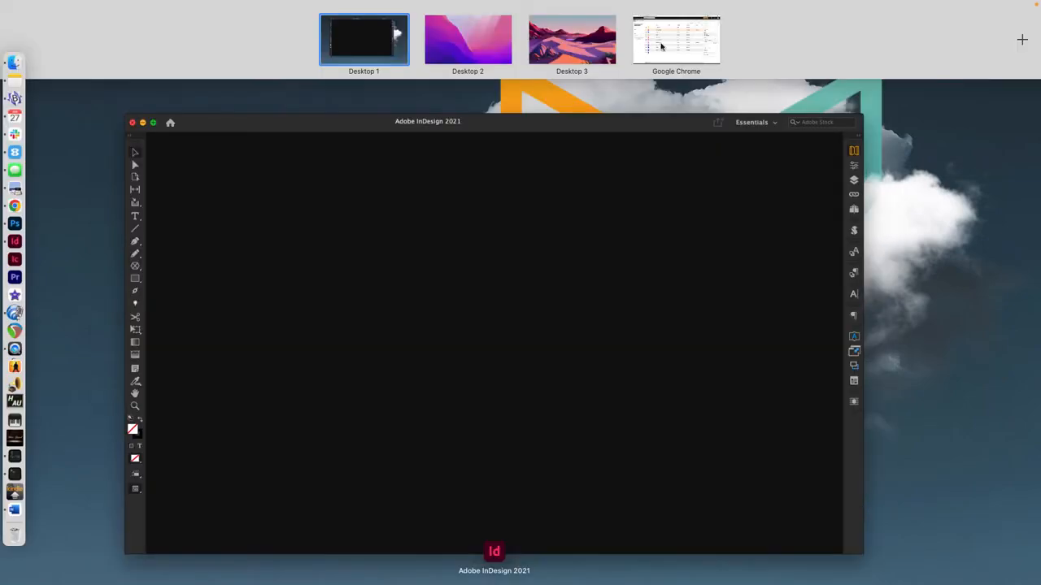
click(661, 46)
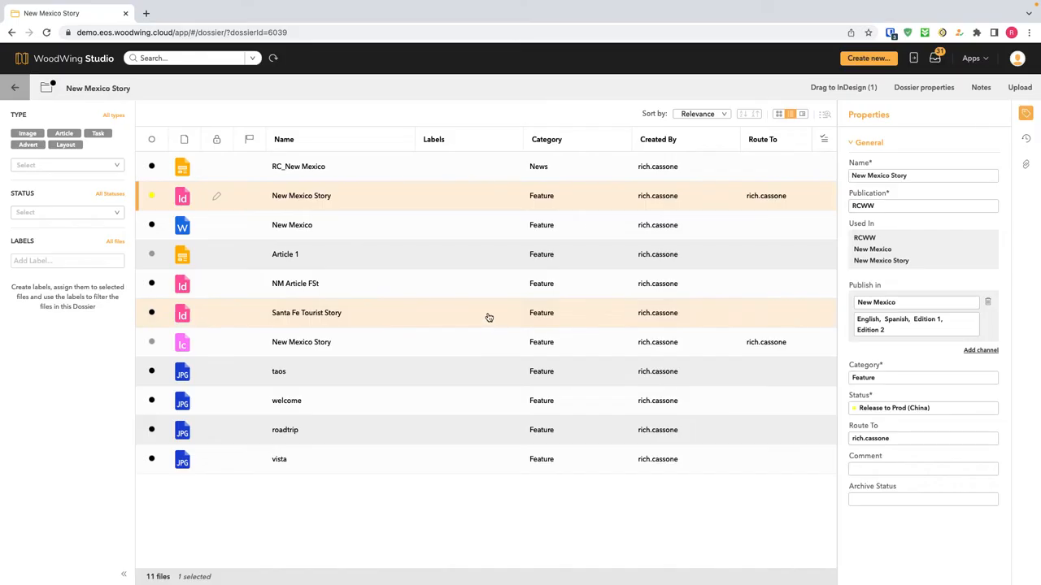
View the layout's version history, then go back to the RCWW New Mexico dossier list.
click(1026, 138)
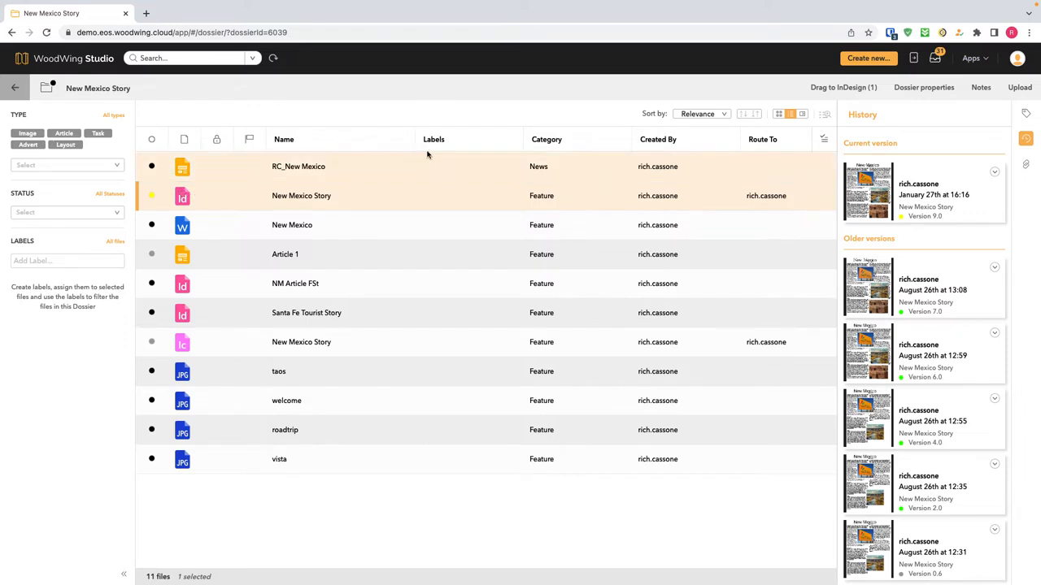
click(15, 88)
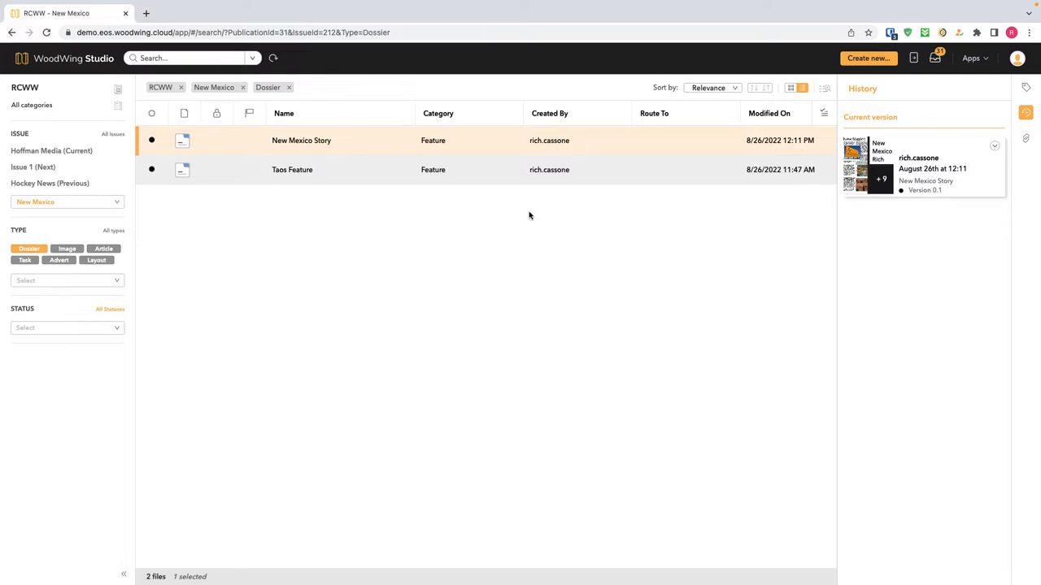
Create a dossier named 'White Sands' published in the New Mexico issue.
click(867, 58)
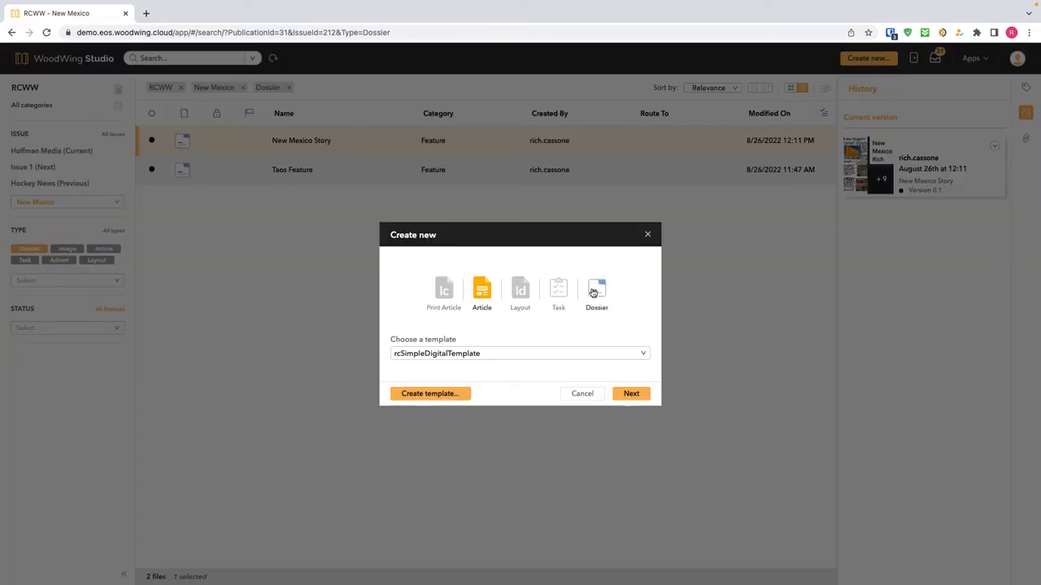
click(598, 286)
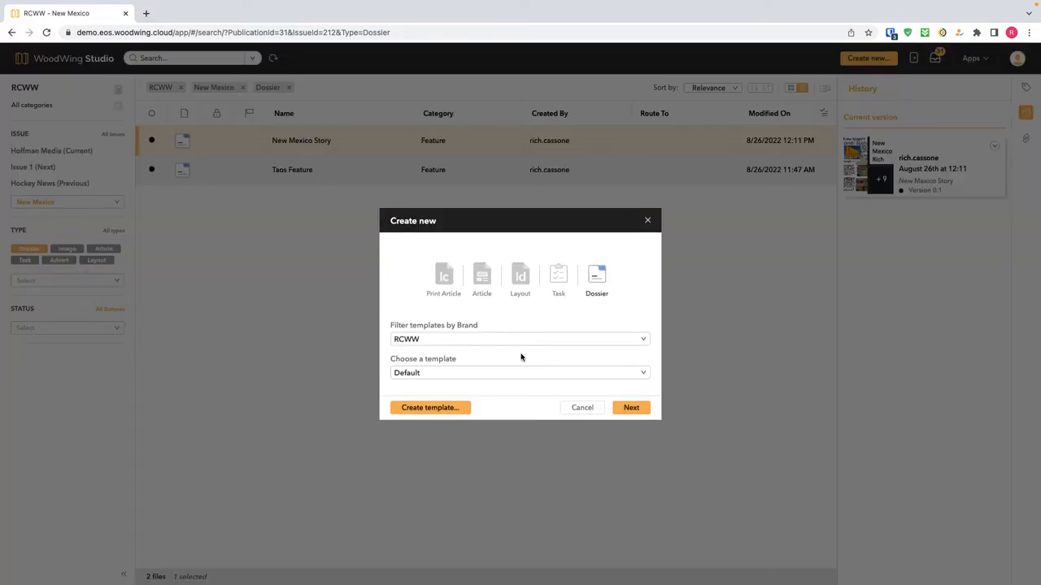
click(629, 406)
text(White Sands)
click(512, 301)
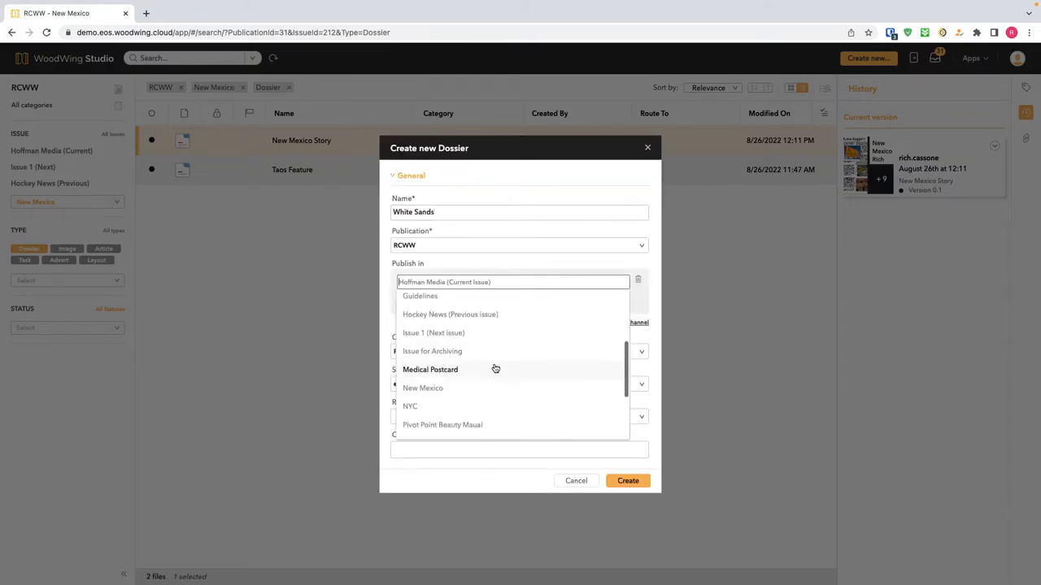
click(464, 387)
key(Return)
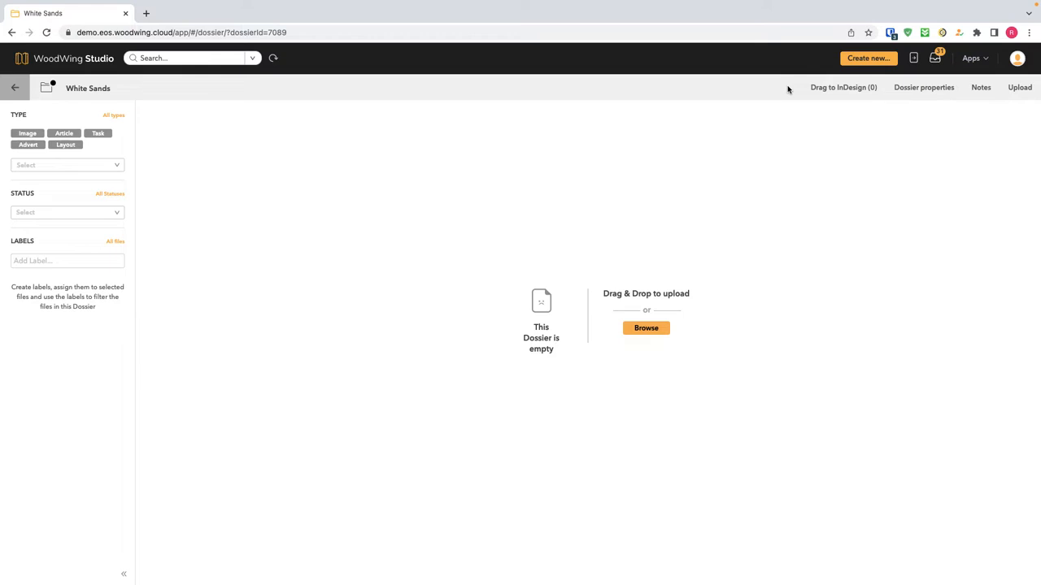
Create the White Sands Story layout in the dossier from rcSimpleLayoutTemplate.
click(864, 61)
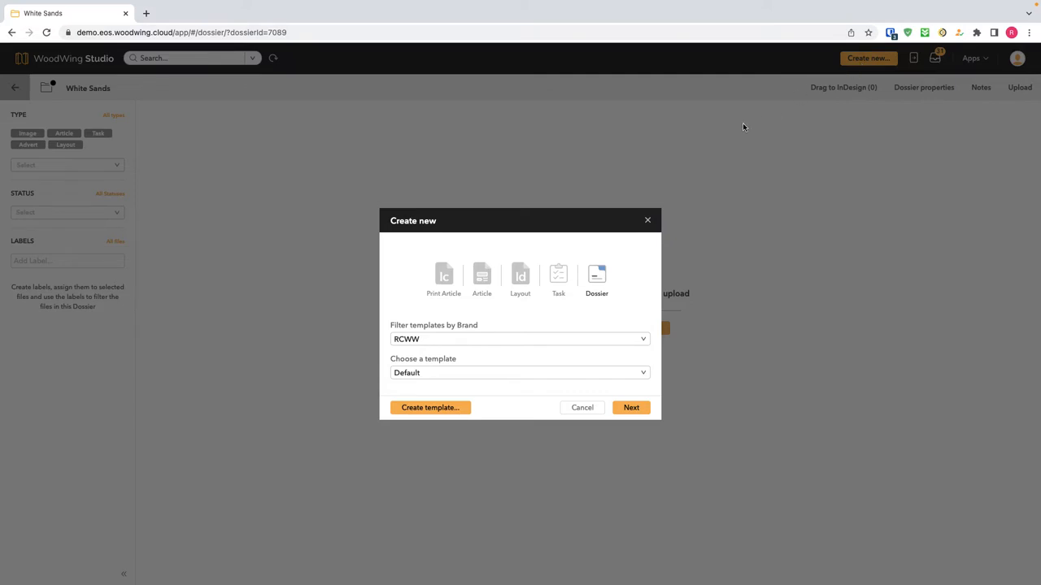
click(520, 276)
click(614, 373)
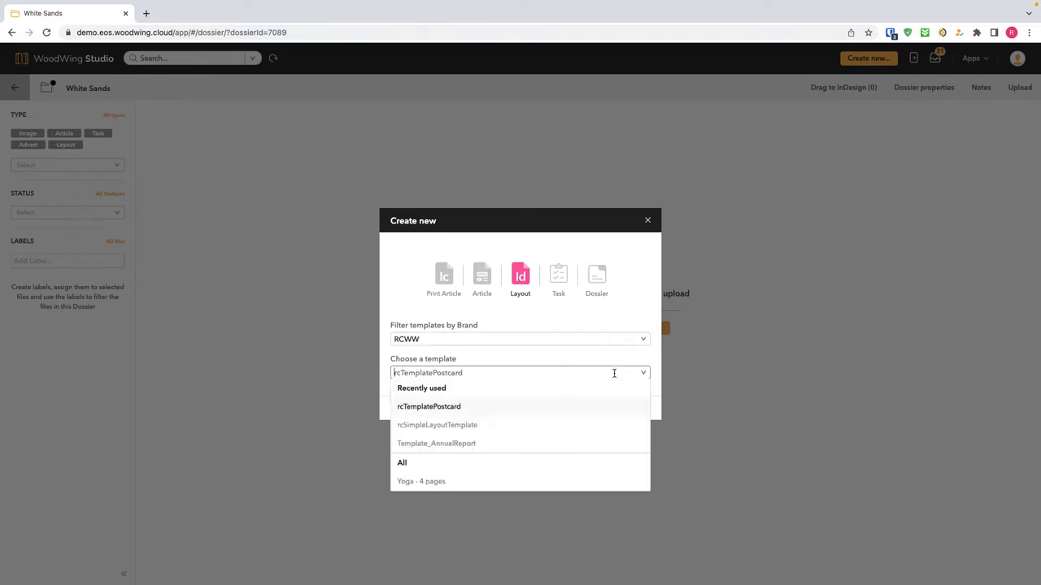
click(473, 425)
click(631, 407)
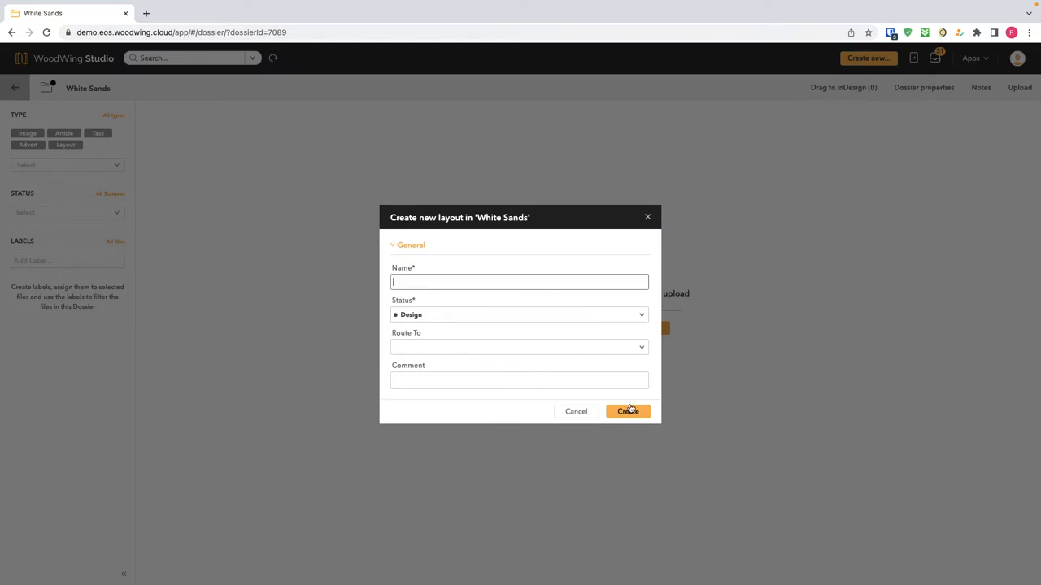
click(627, 411)
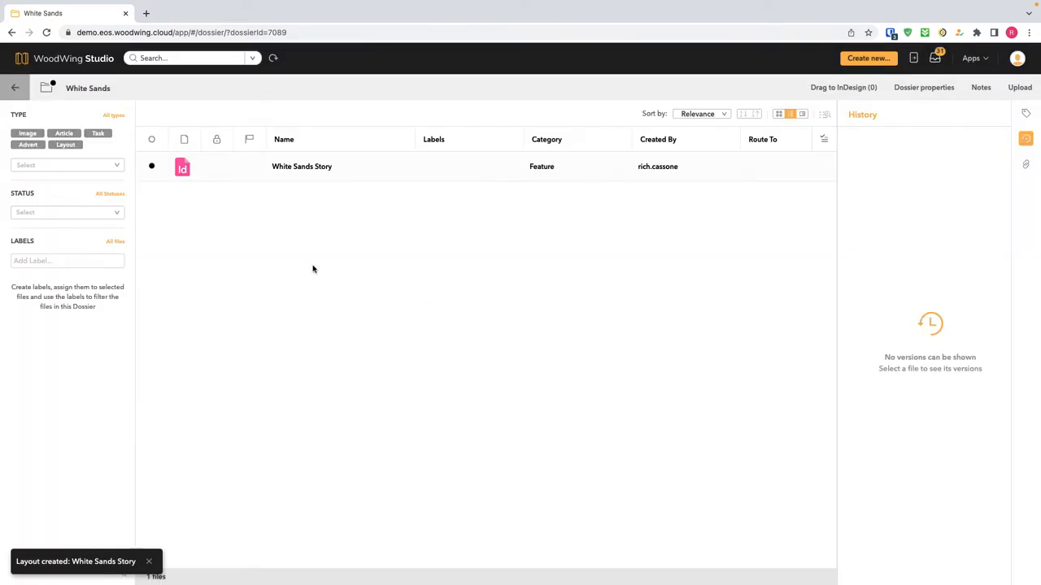
Show the White Sands Story layout's properties and open it in InDesign.
click(186, 176)
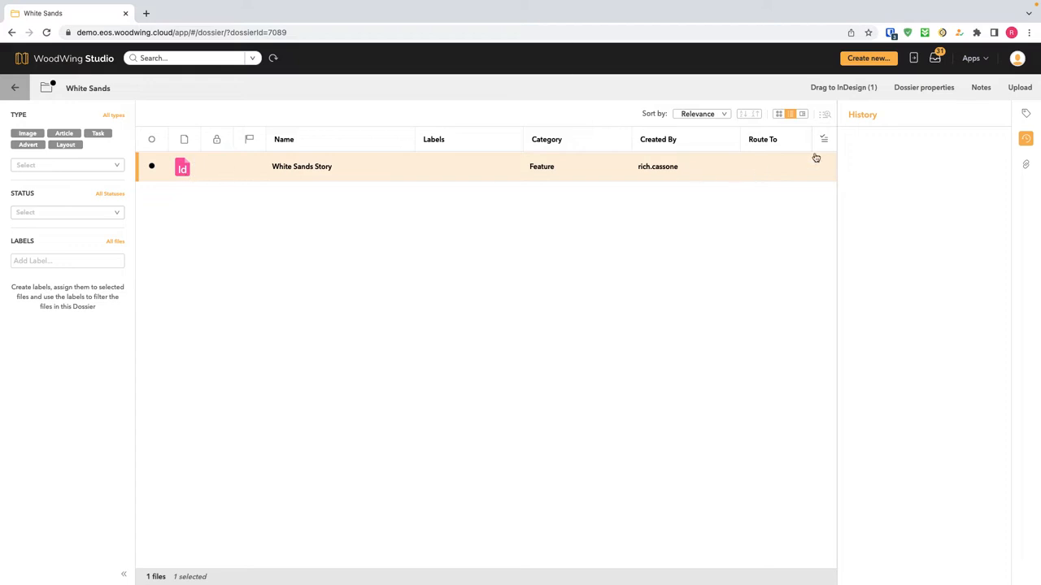
click(1026, 115)
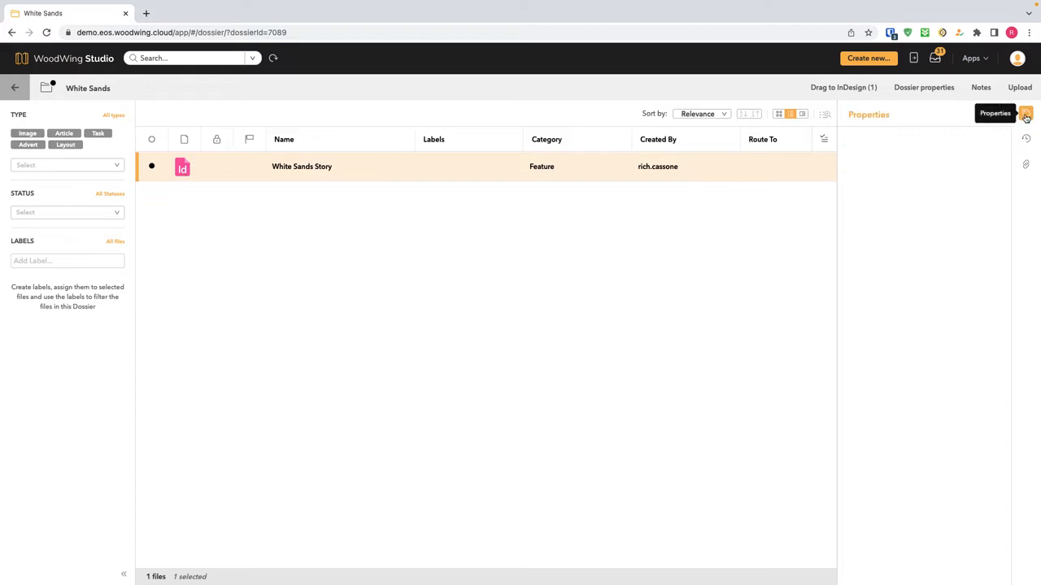
double_click(184, 169)
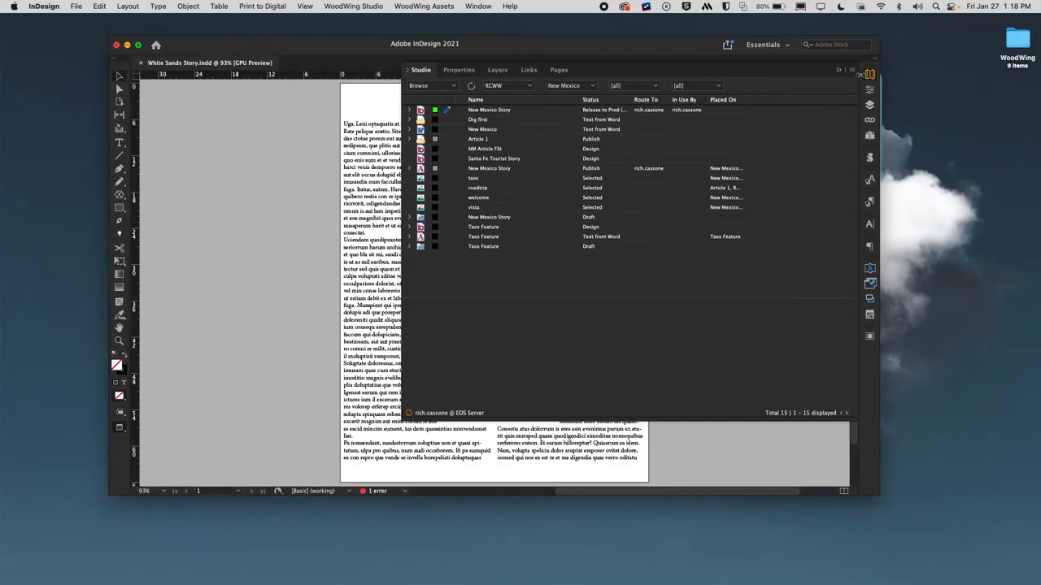
Collapse InDesign's Studio panel so the whole White Sands Story page is visible.
click(869, 74)
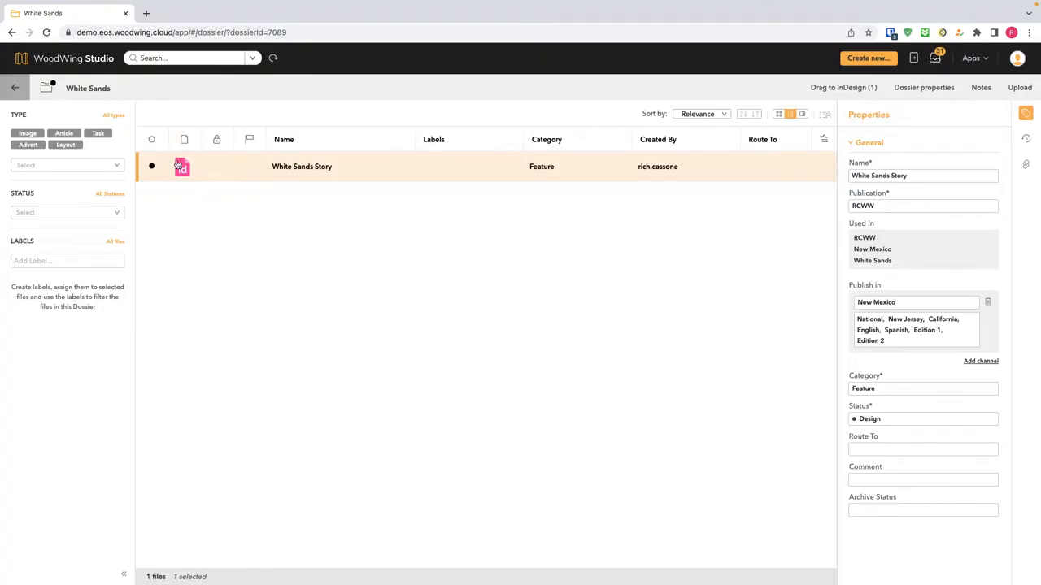
Create a print article from rcSimpleArticleTemplate and open it for editing.
click(868, 58)
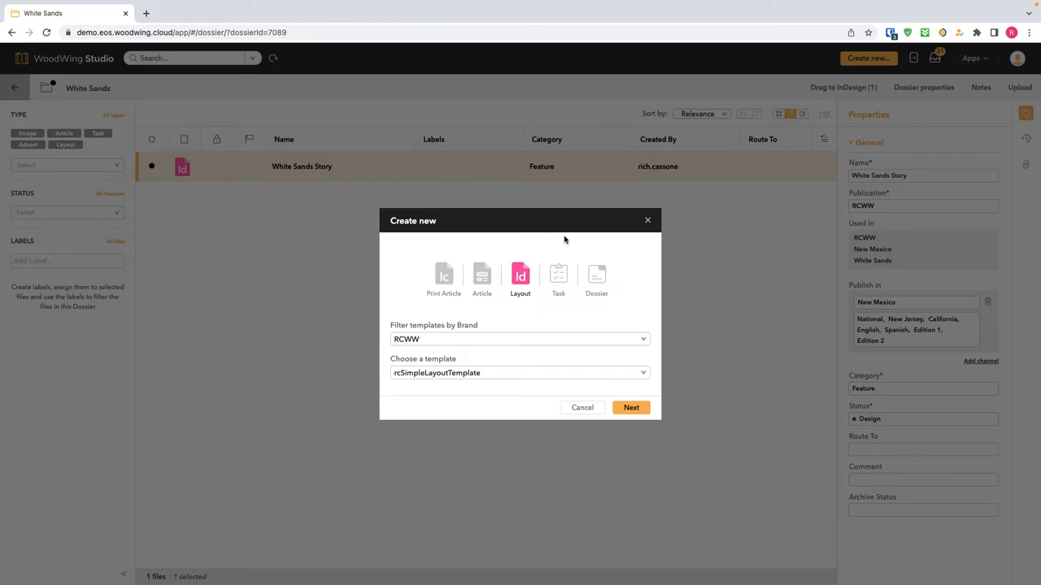
click(443, 278)
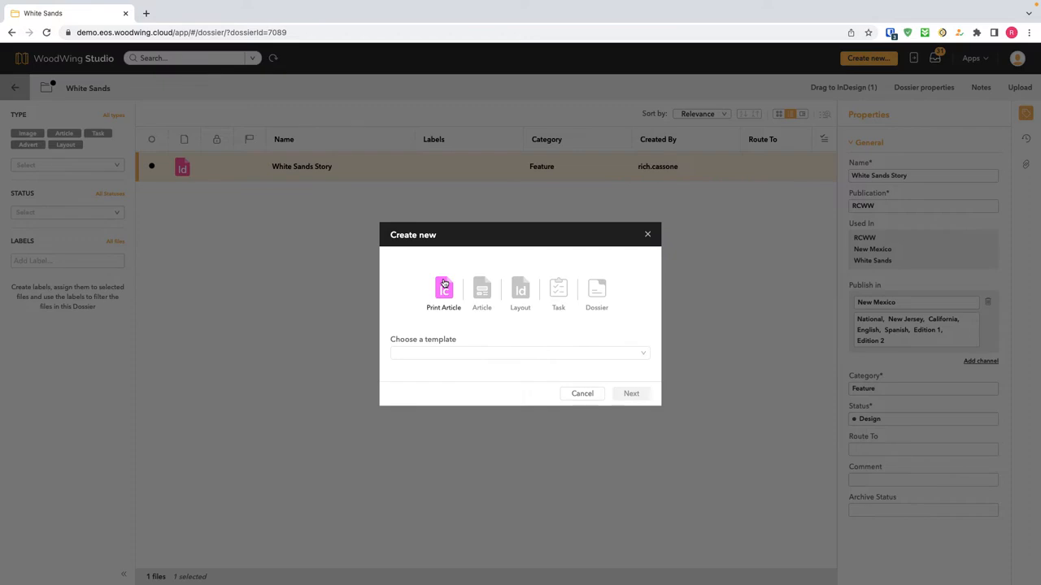
click(506, 355)
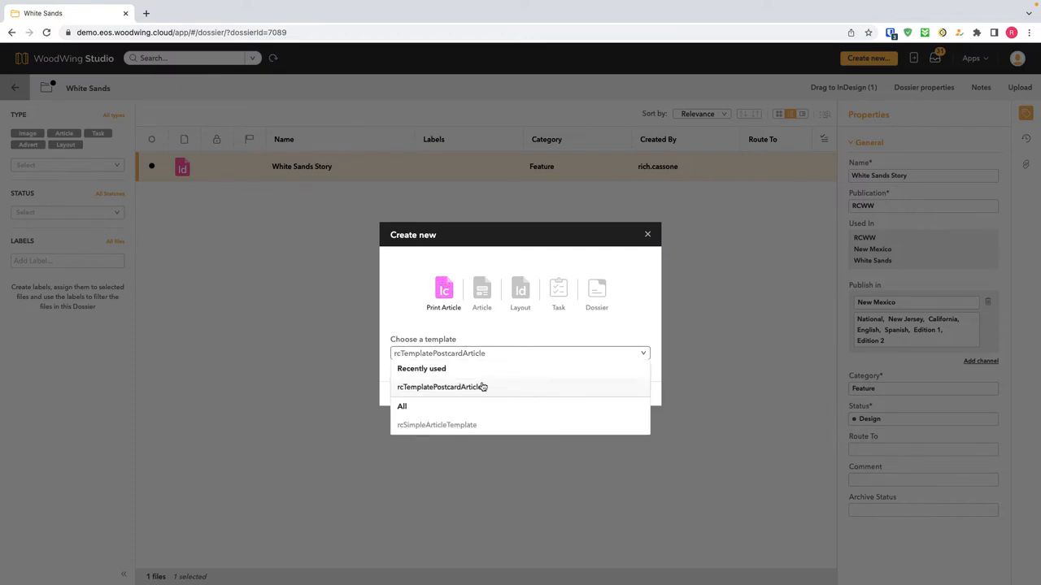
click(465, 426)
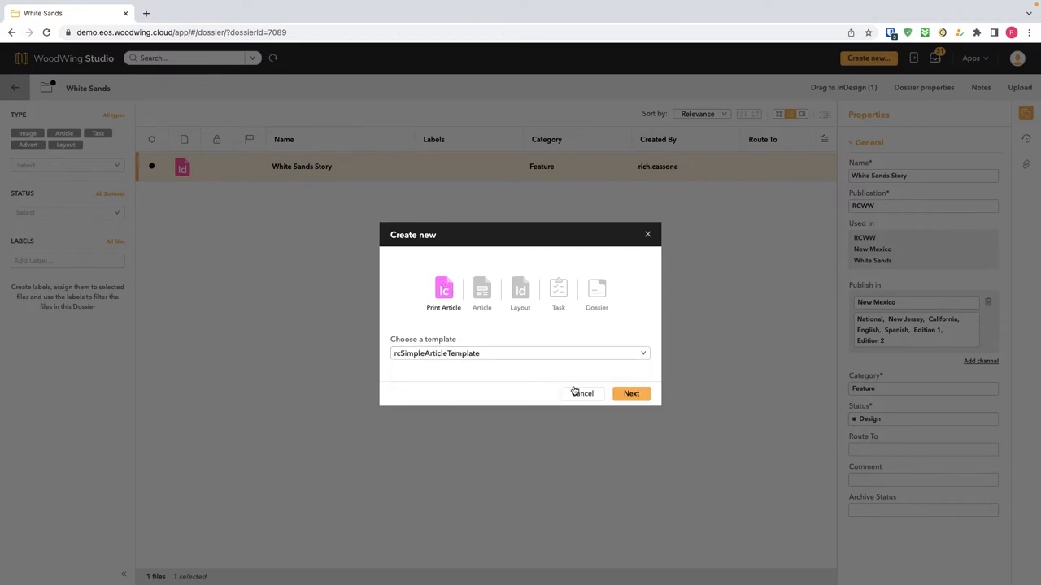
click(636, 395)
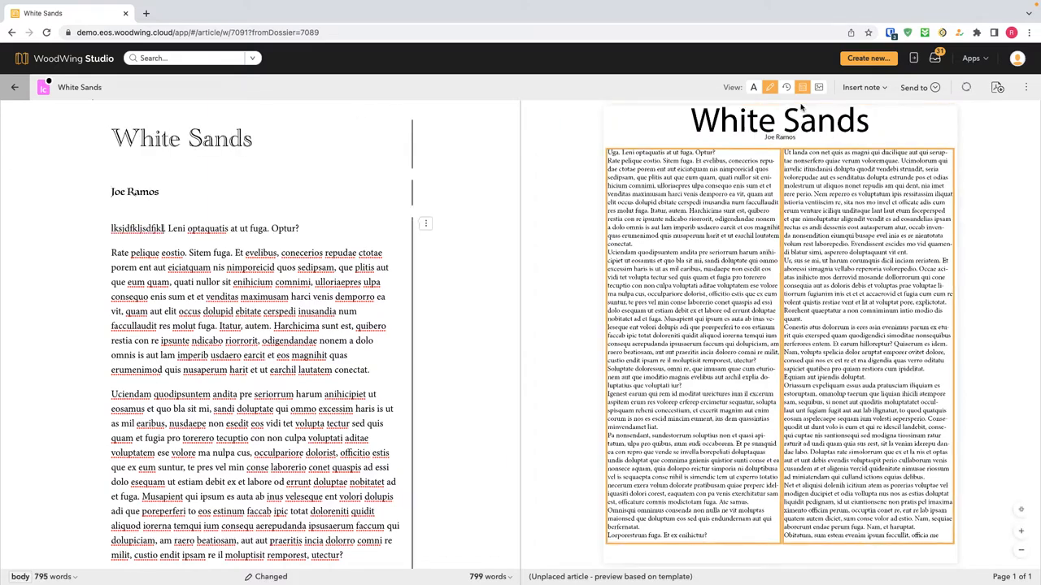
Toggle the text styles tools, then close the article back to the dossier.
click(758, 88)
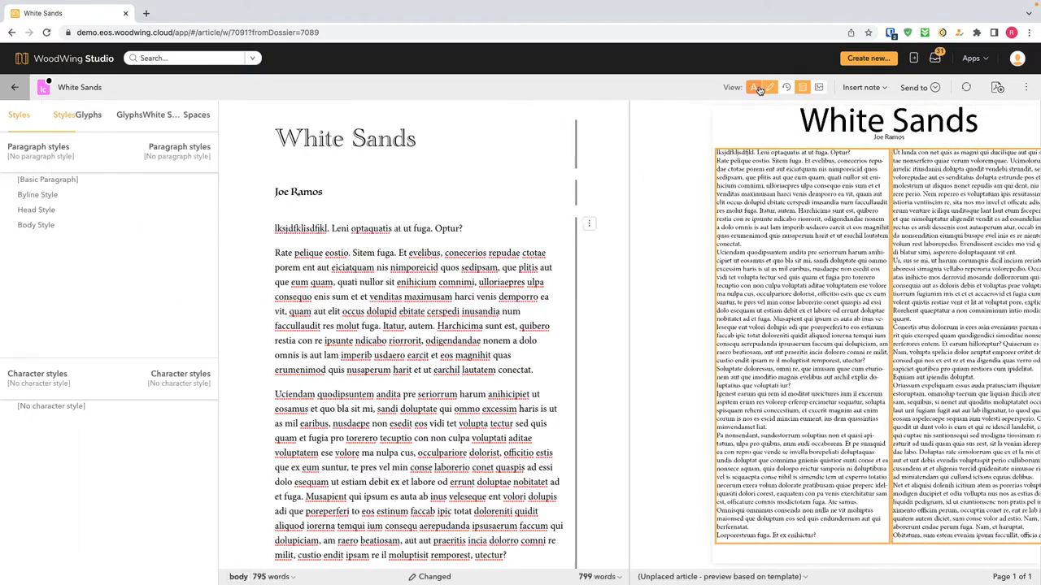
click(759, 89)
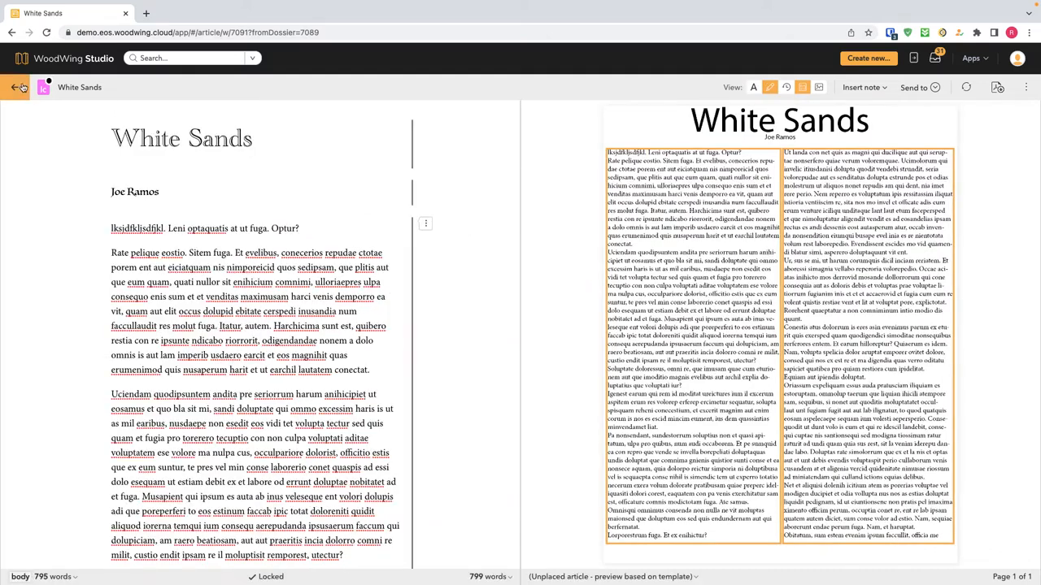
click(15, 87)
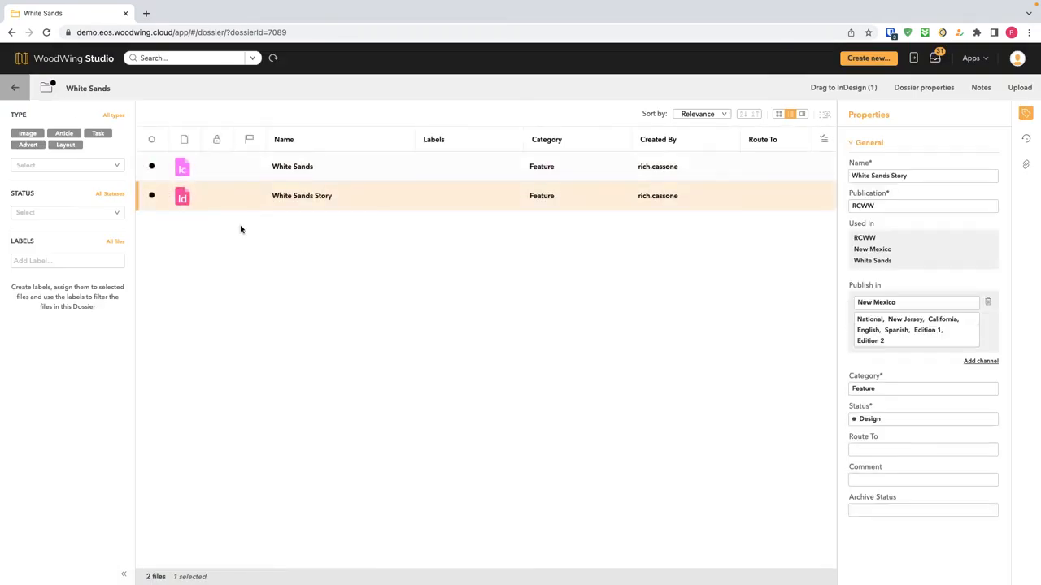
Set White Sands to Article Placed and drag it onto the White Sands Story page.
click(919, 352)
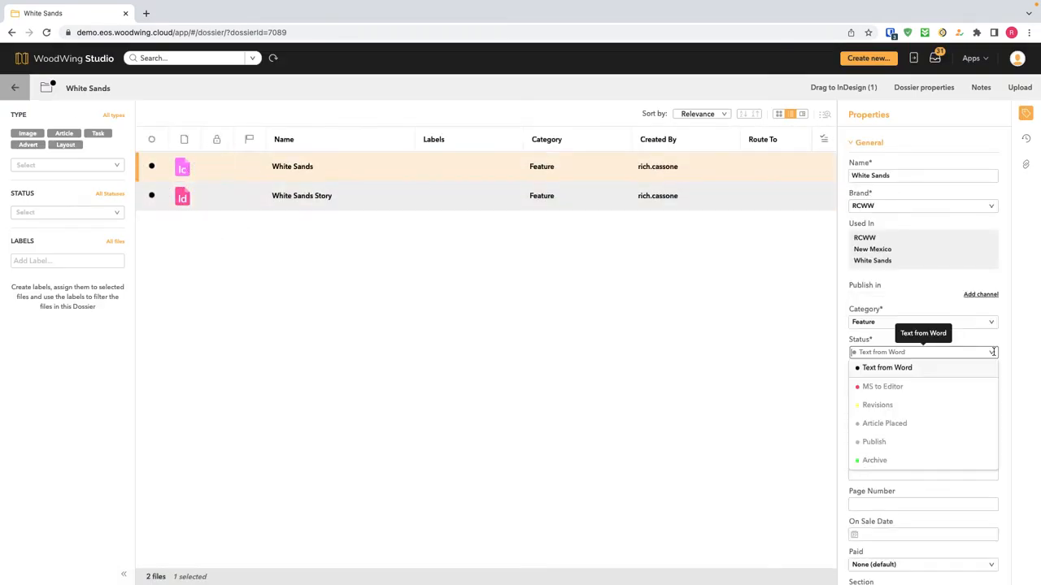
click(883, 424)
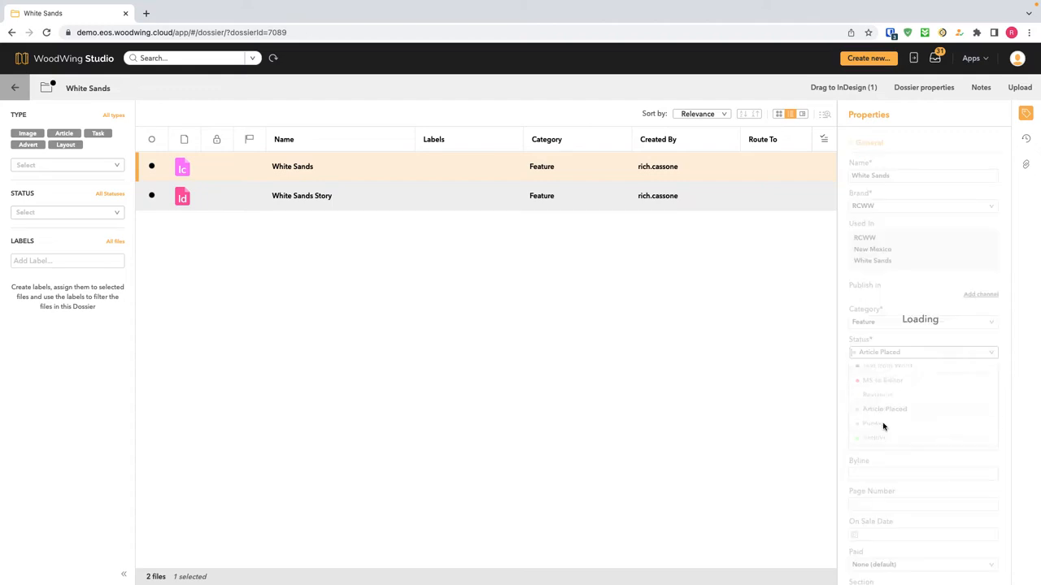
click(181, 199)
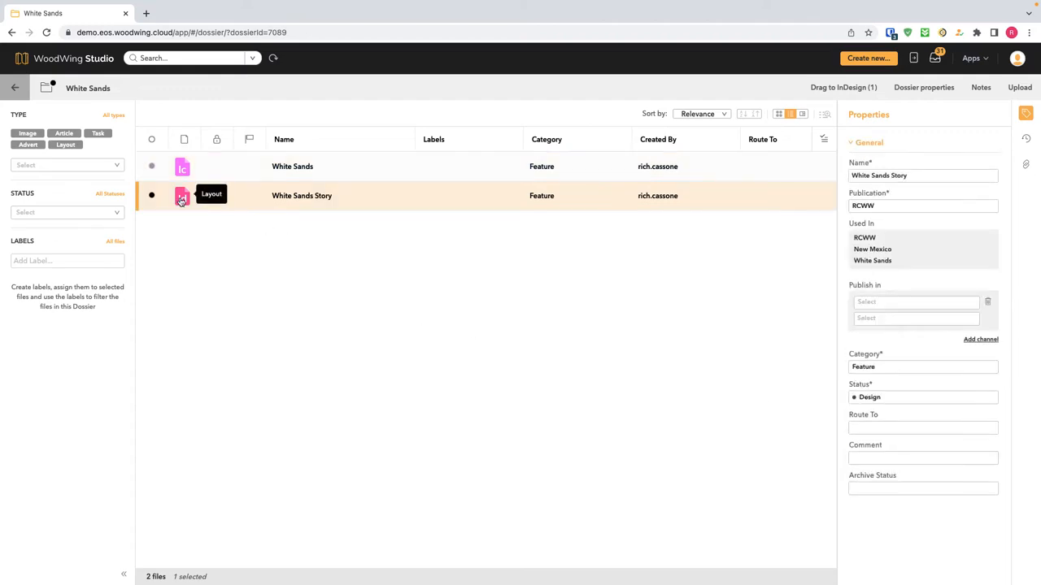
double_click(181, 200)
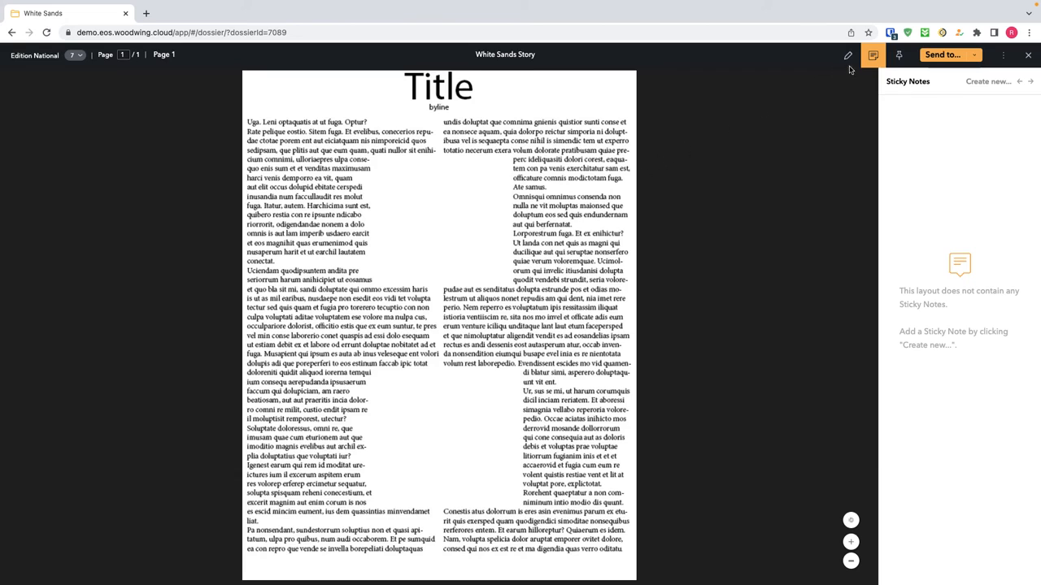
click(899, 57)
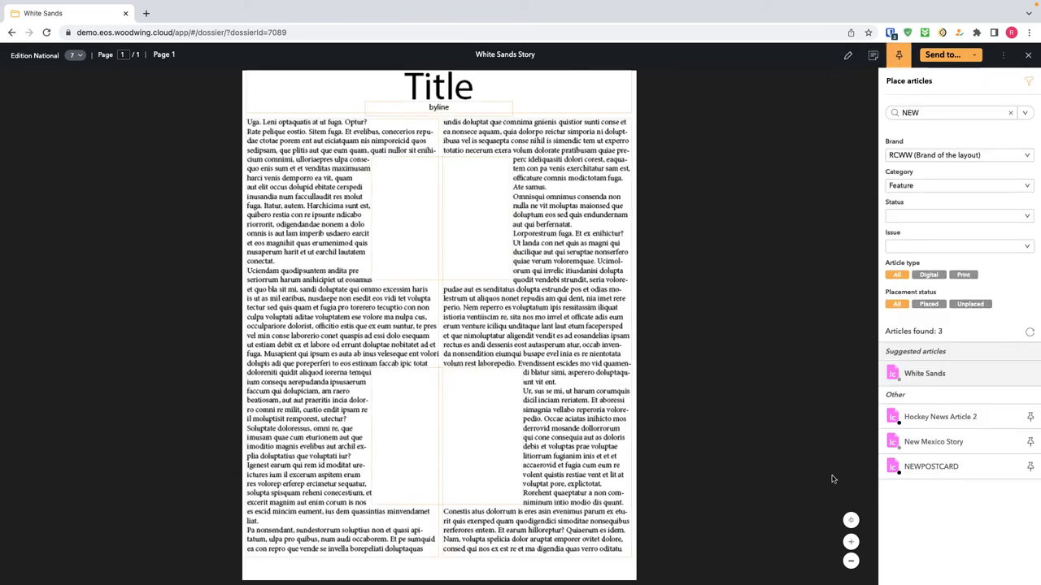
drag(894, 375, 467, 95)
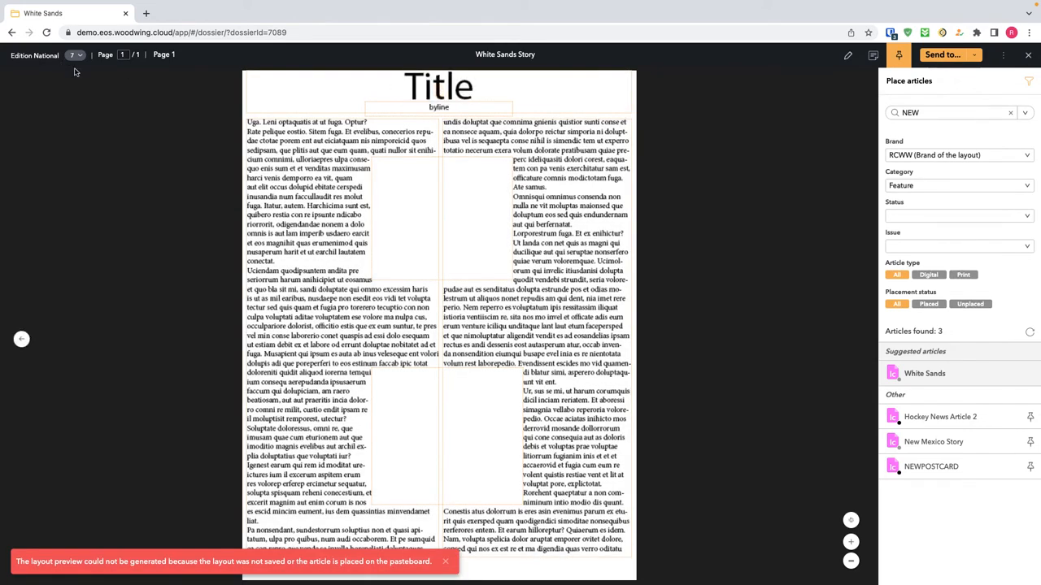
click(1028, 55)
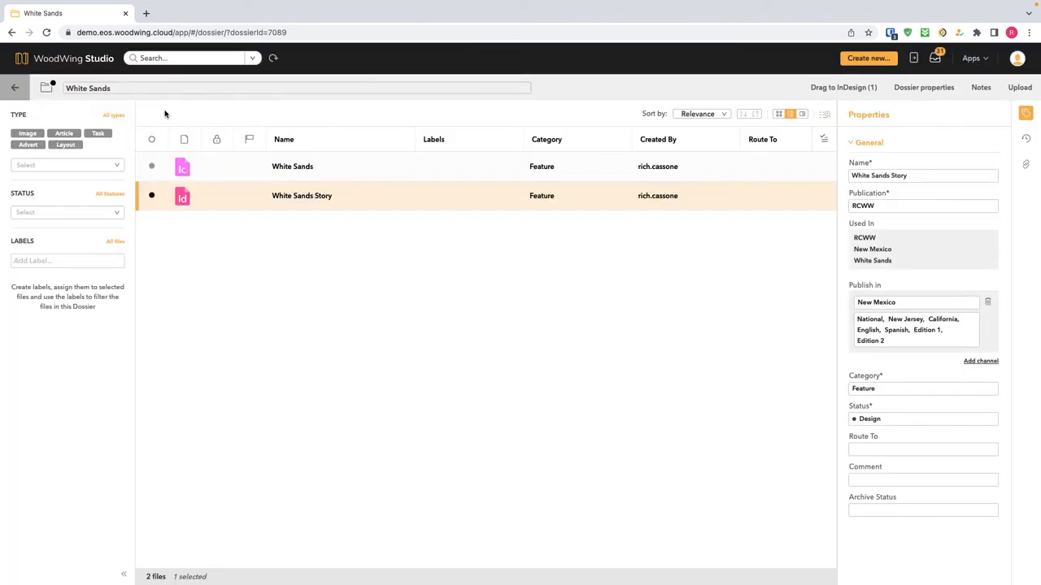
double_click(180, 171)
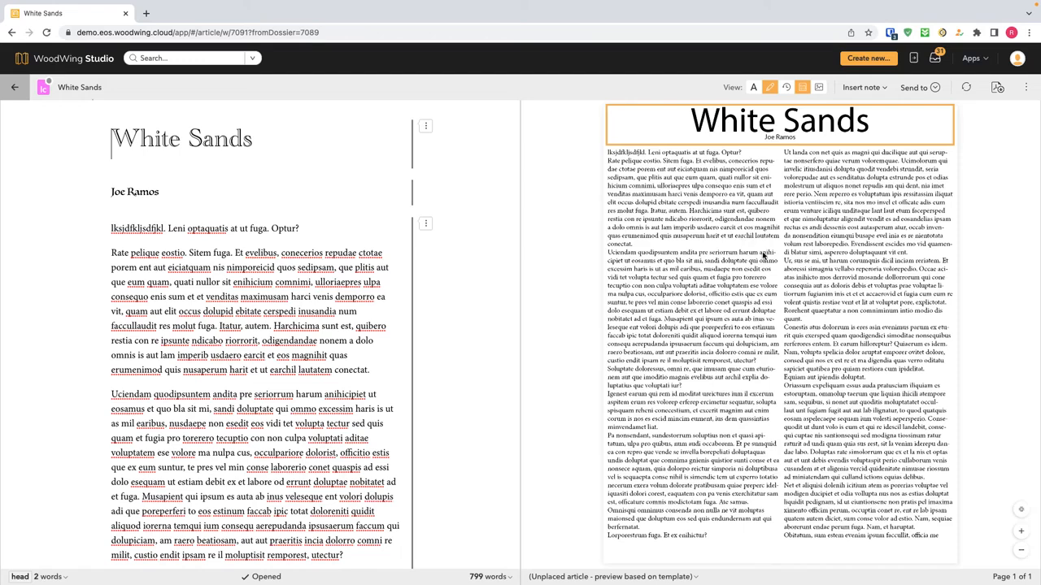
click(15, 87)
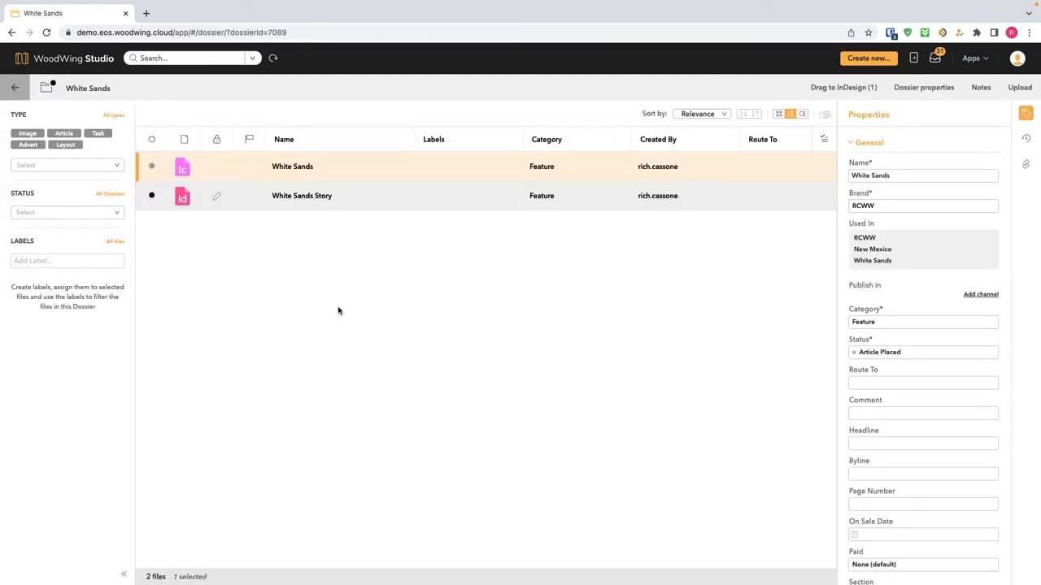